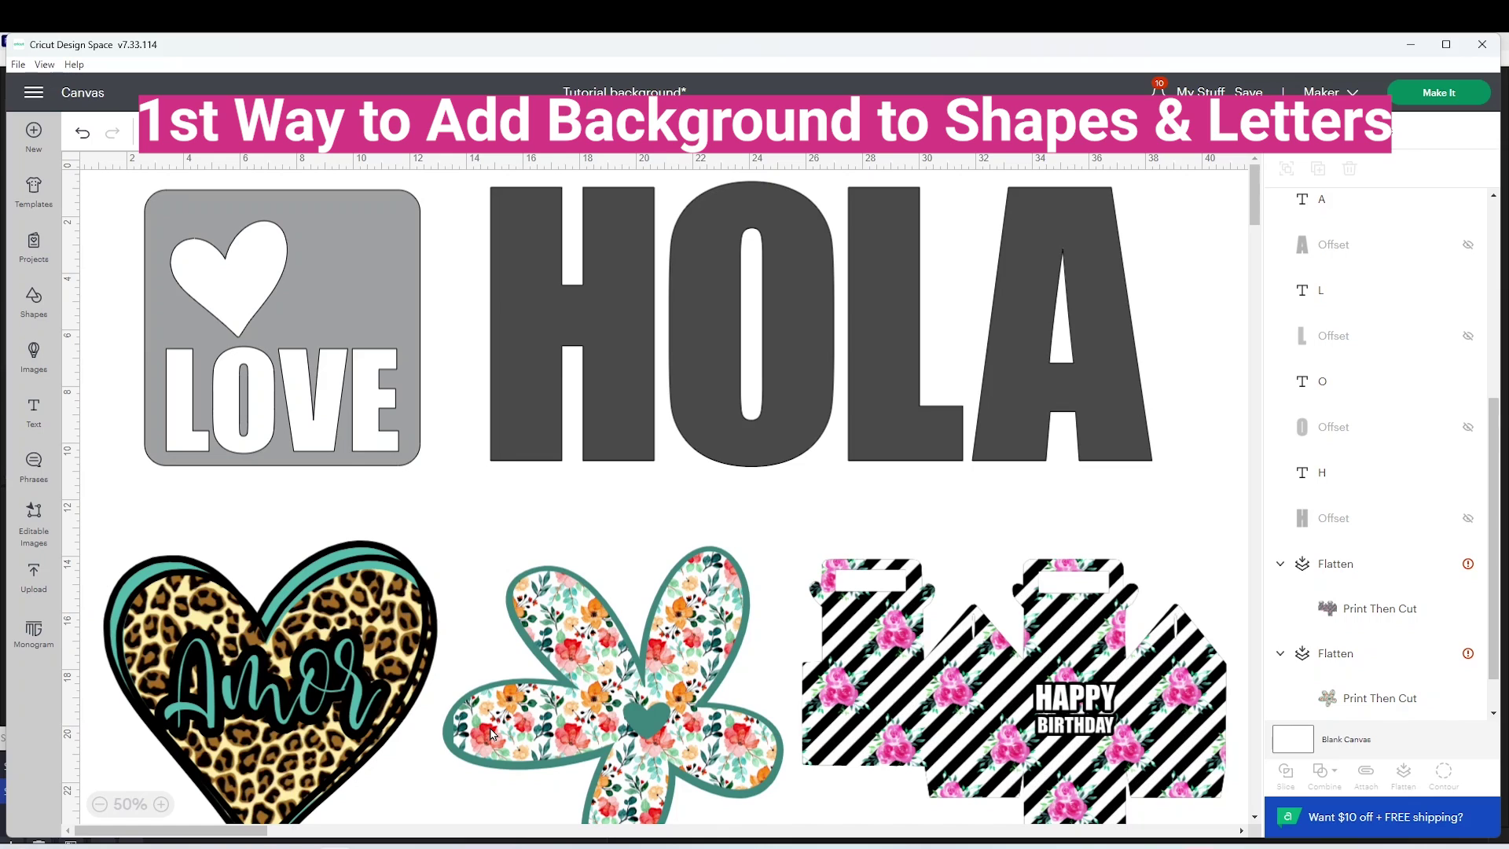
# Nudge the LOVE square, then pick Dark-04 from Creative Fabrica ALL > Backgrounds > love pattern > PNG for upload
pyautogui.moveTo(396, 323); pyautogui.dragTo(388, 315)
pyautogui.click(463, 289)
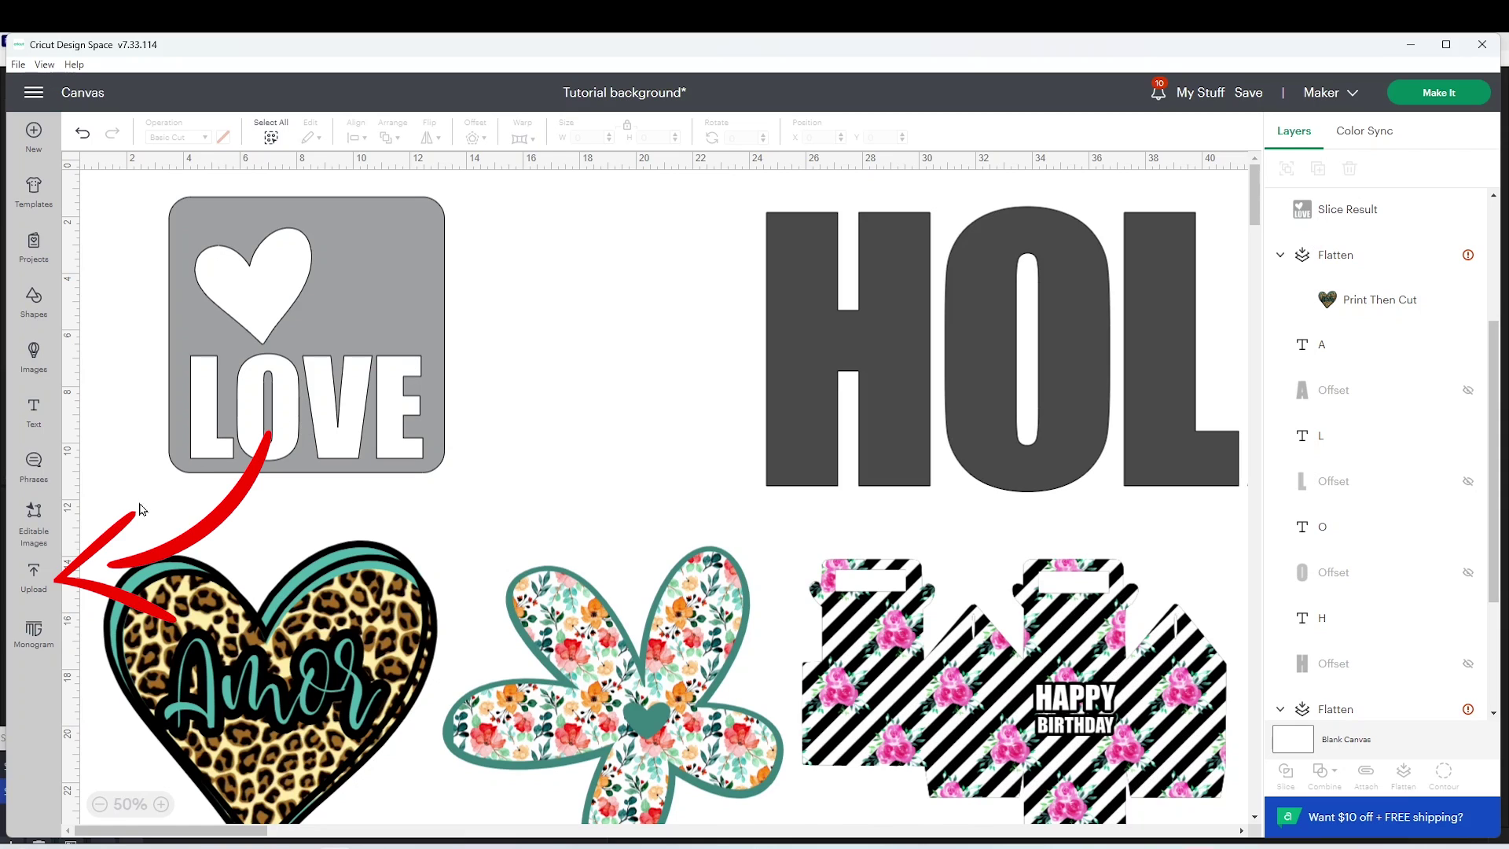
pyautogui.click(39, 581)
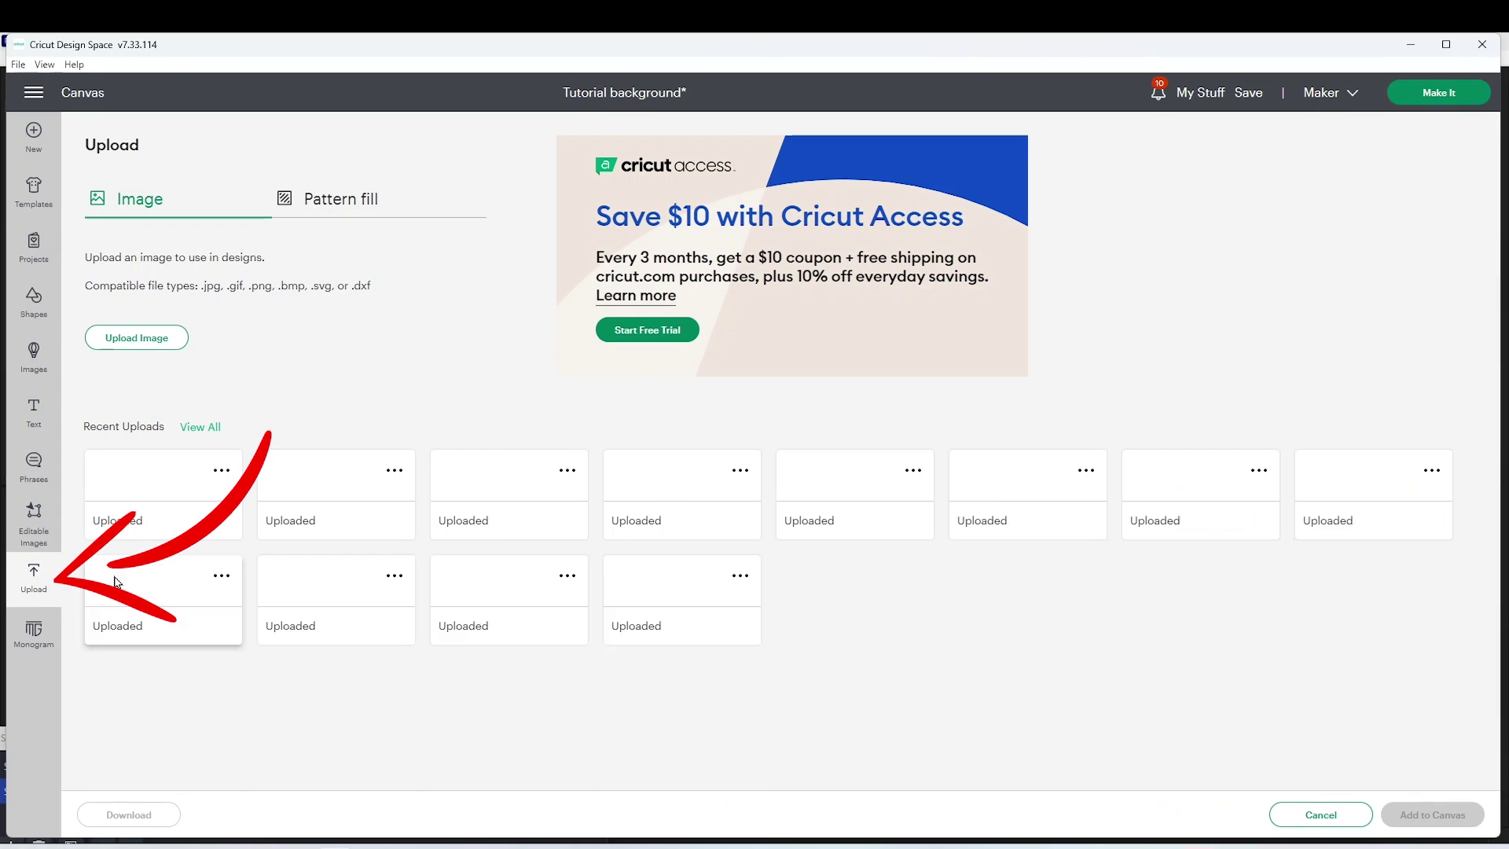
pyautogui.click(158, 350)
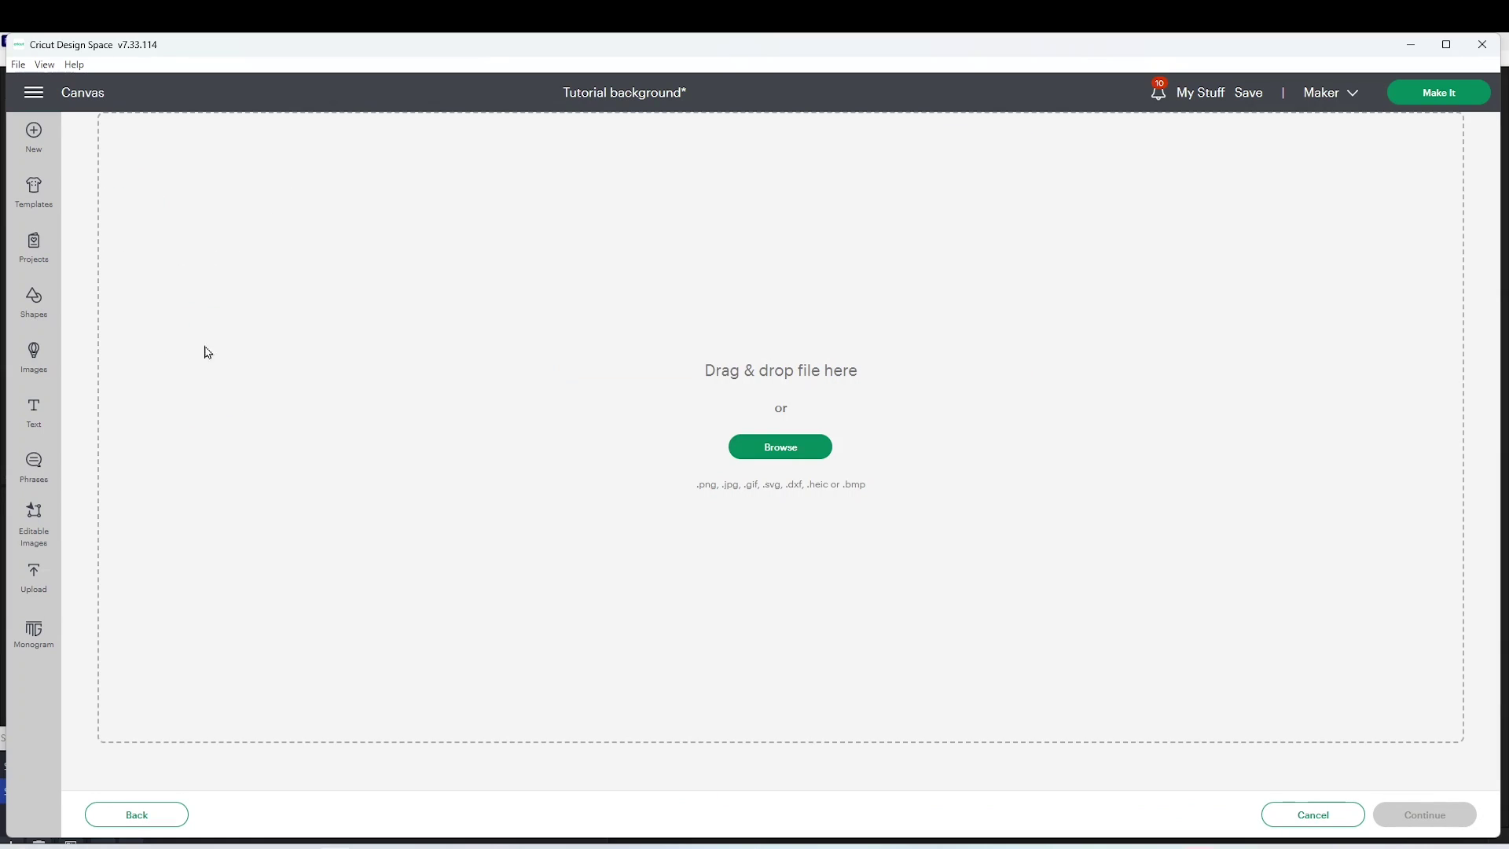
pyautogui.click(809, 450)
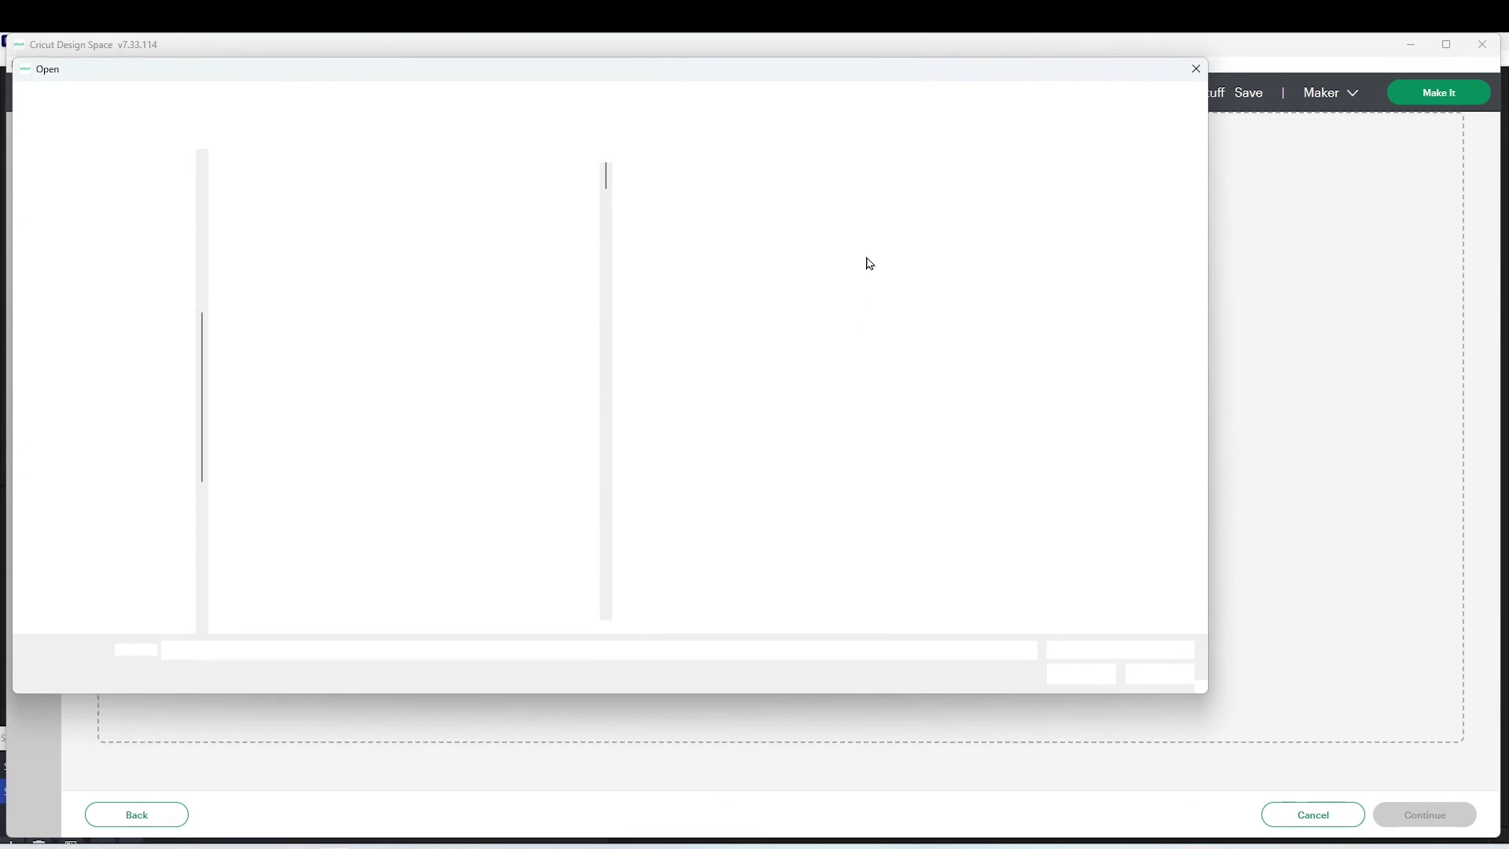
pyautogui.click(553, 190)
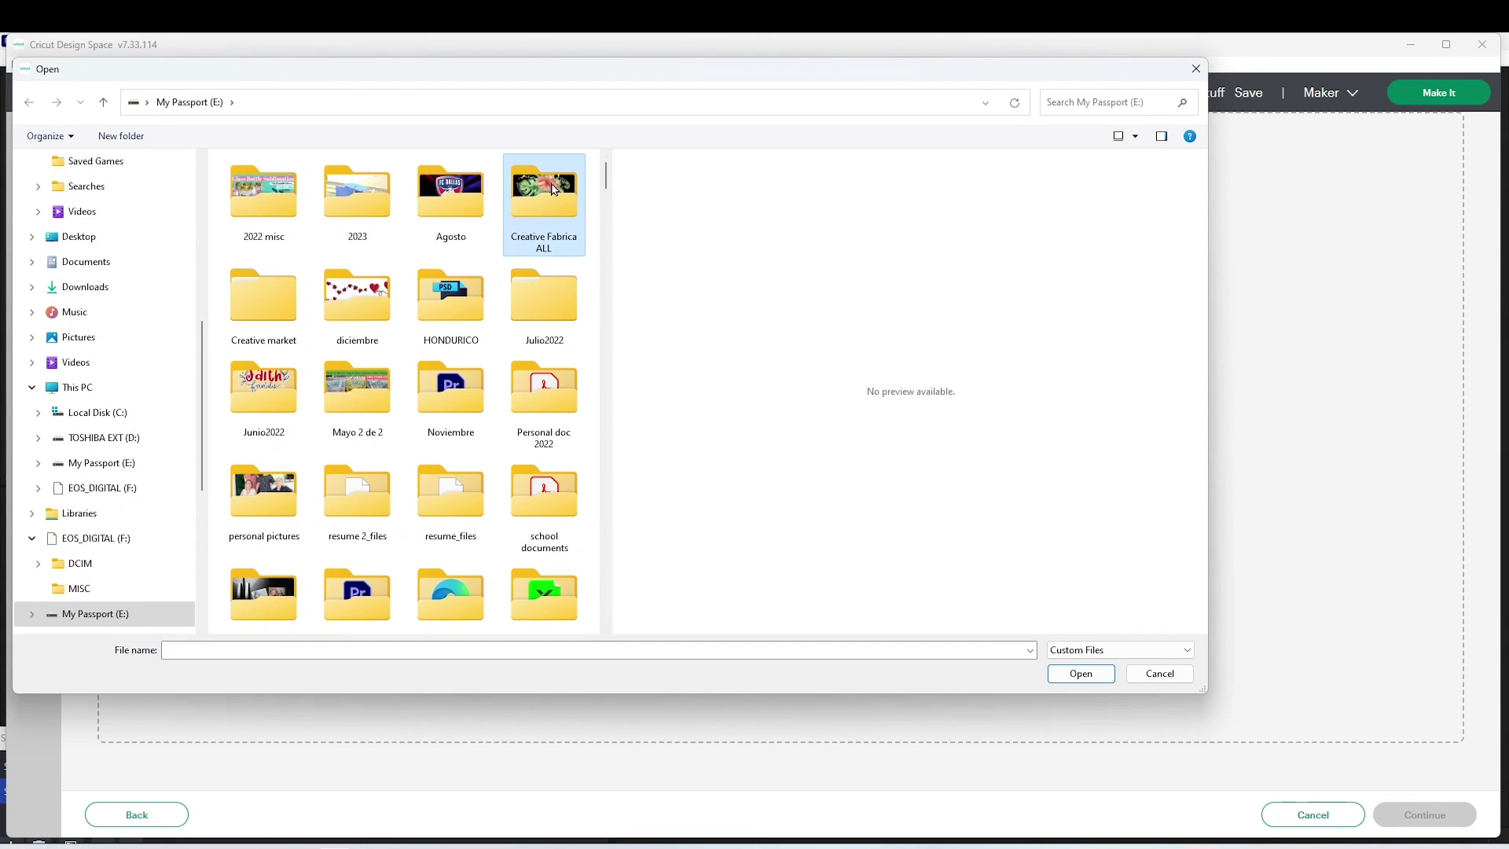
pyautogui.doubleClick(553, 189)
pyautogui.click(568, 196)
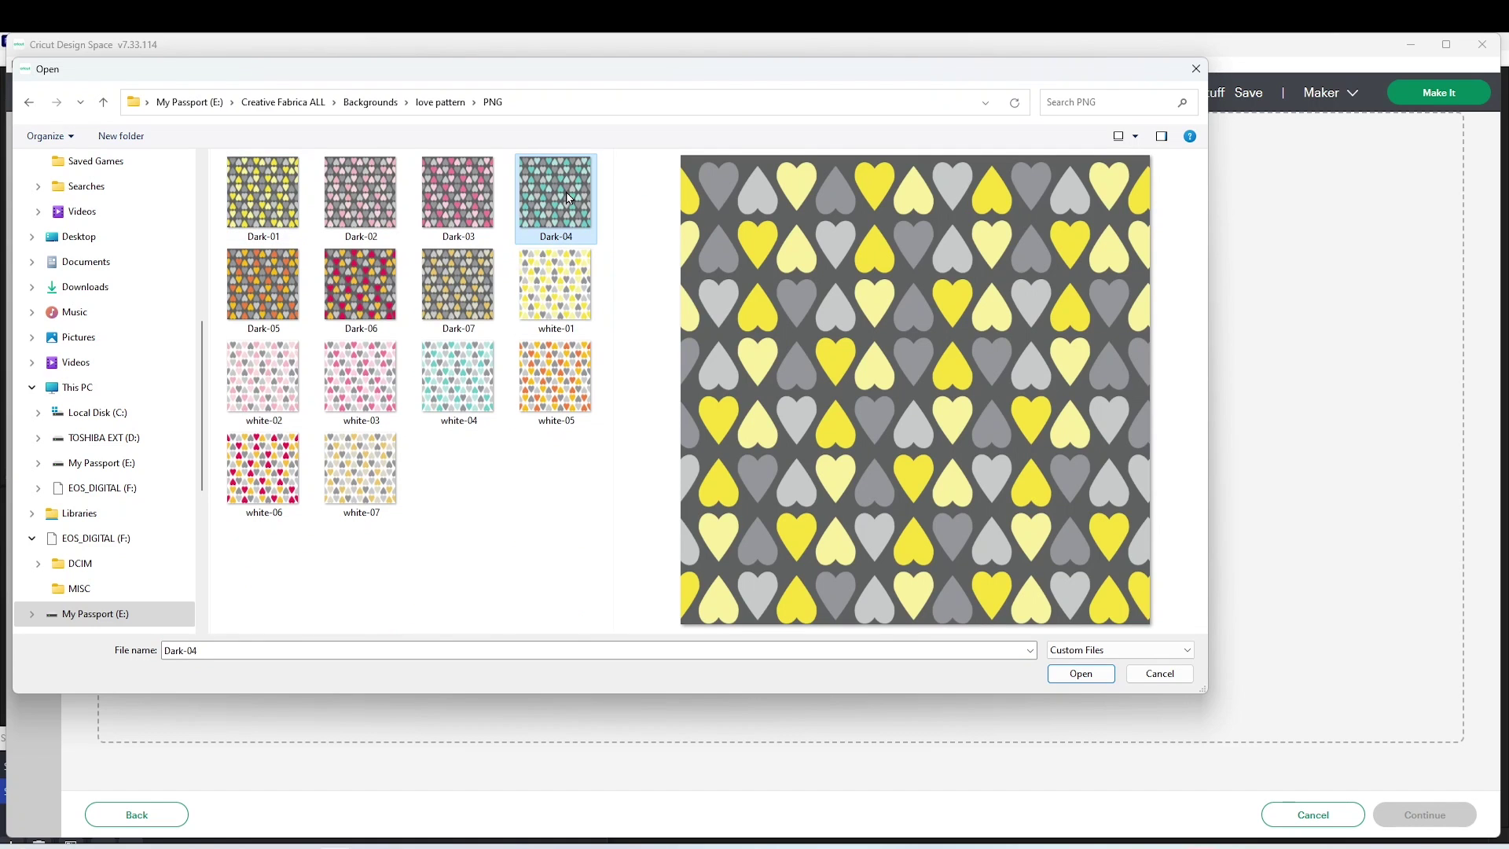
pyautogui.click(1083, 674)
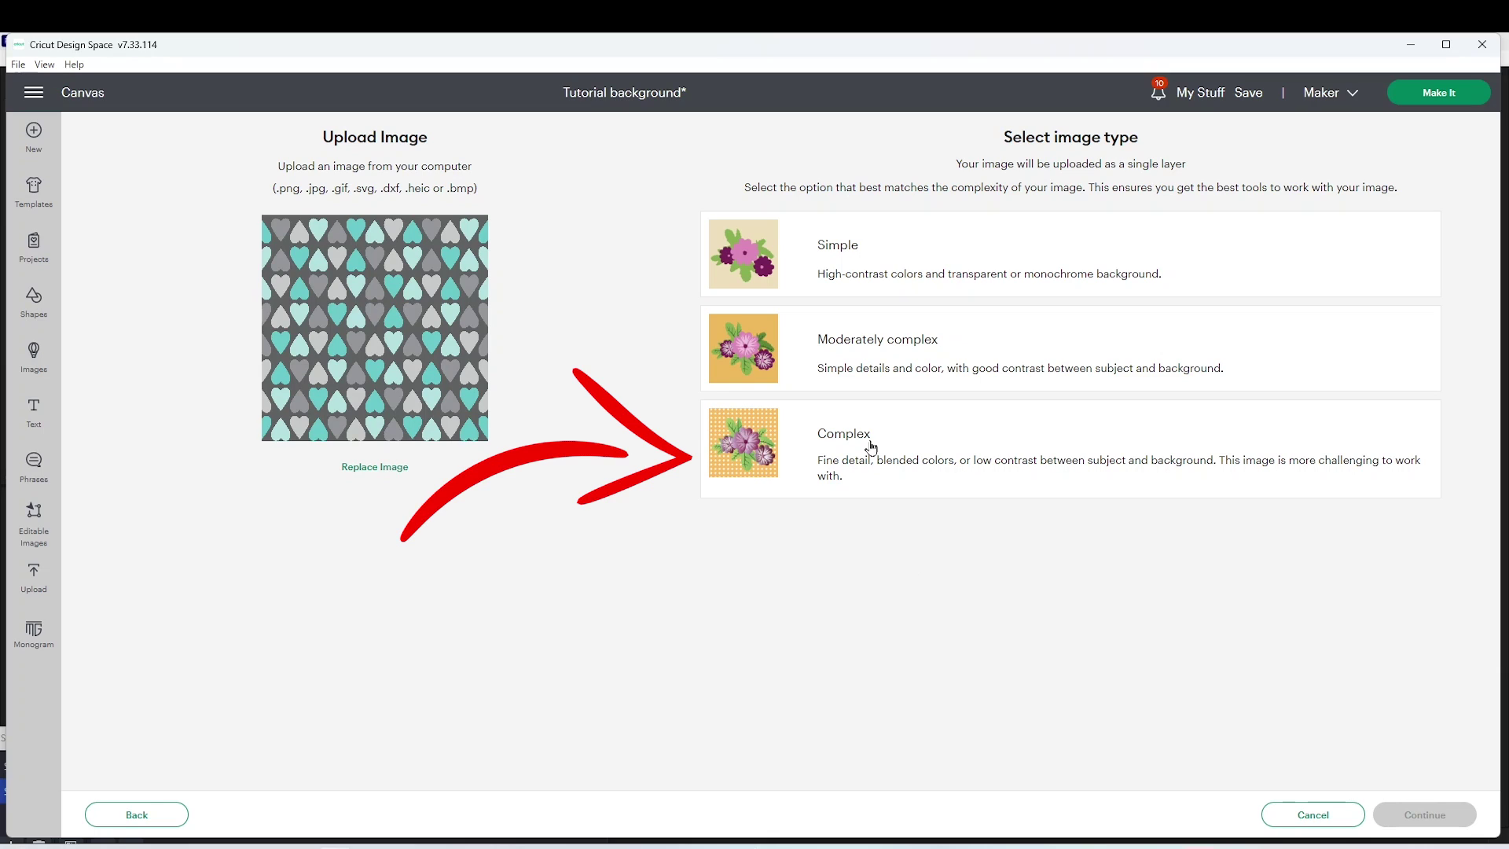
# Upload Dark-04 as a complex image, background kept, saved as a Print Then Cut image
pyautogui.click(871, 446)
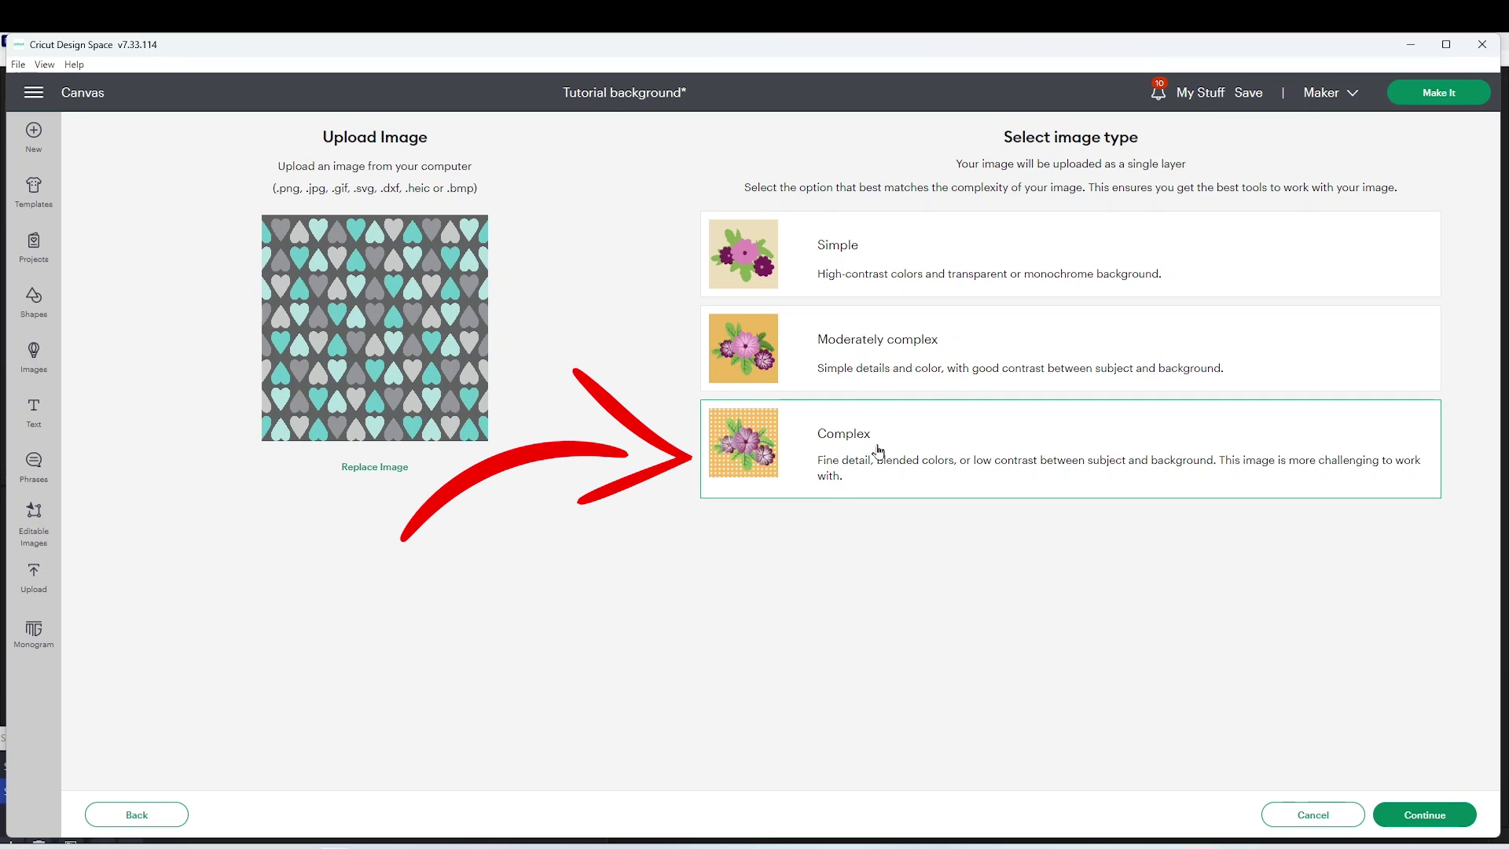
pyautogui.click(1414, 817)
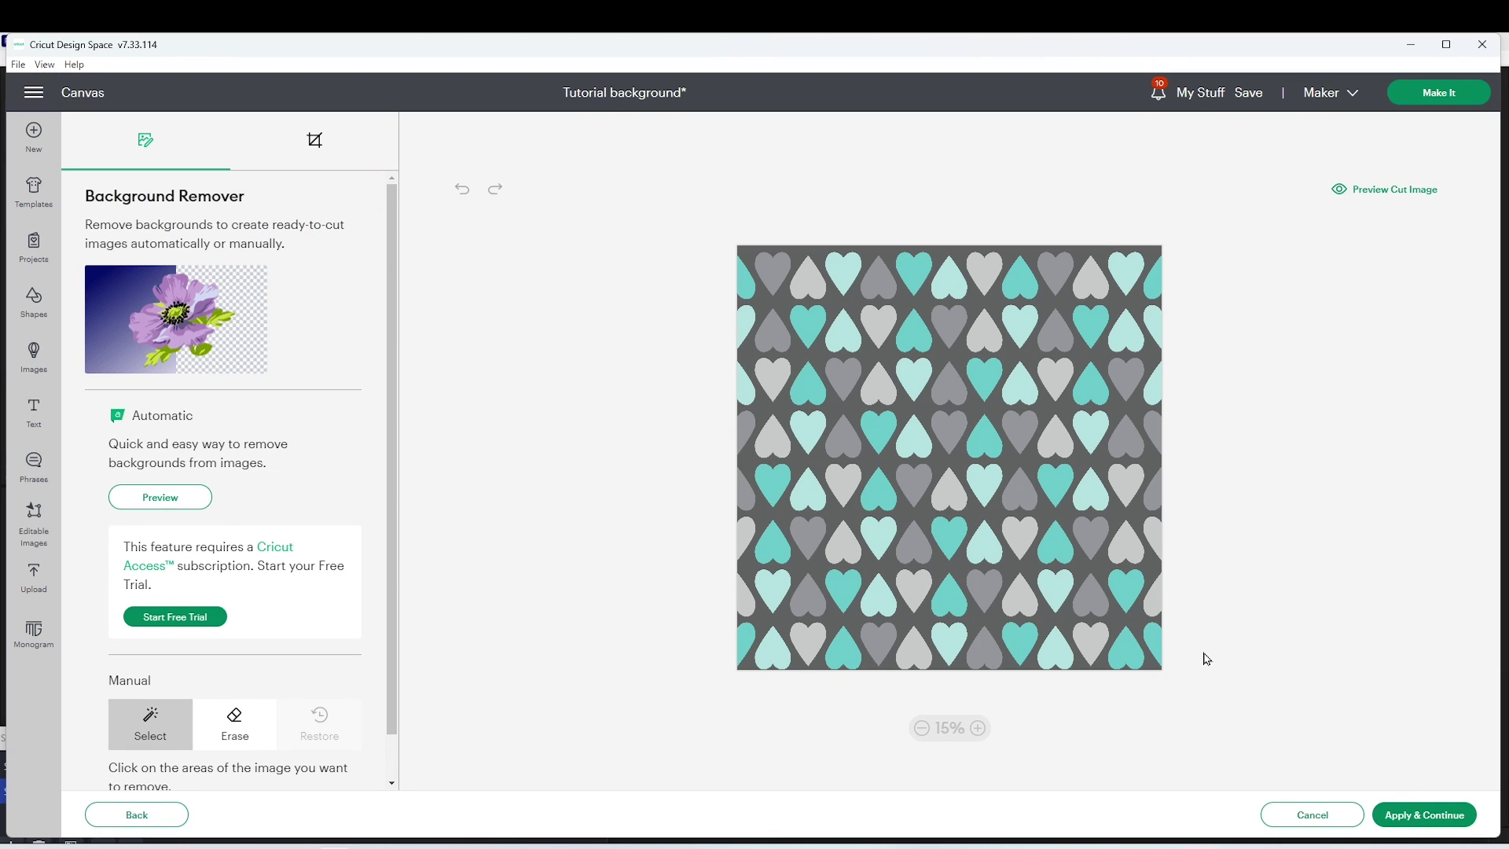
pyautogui.click(1442, 810)
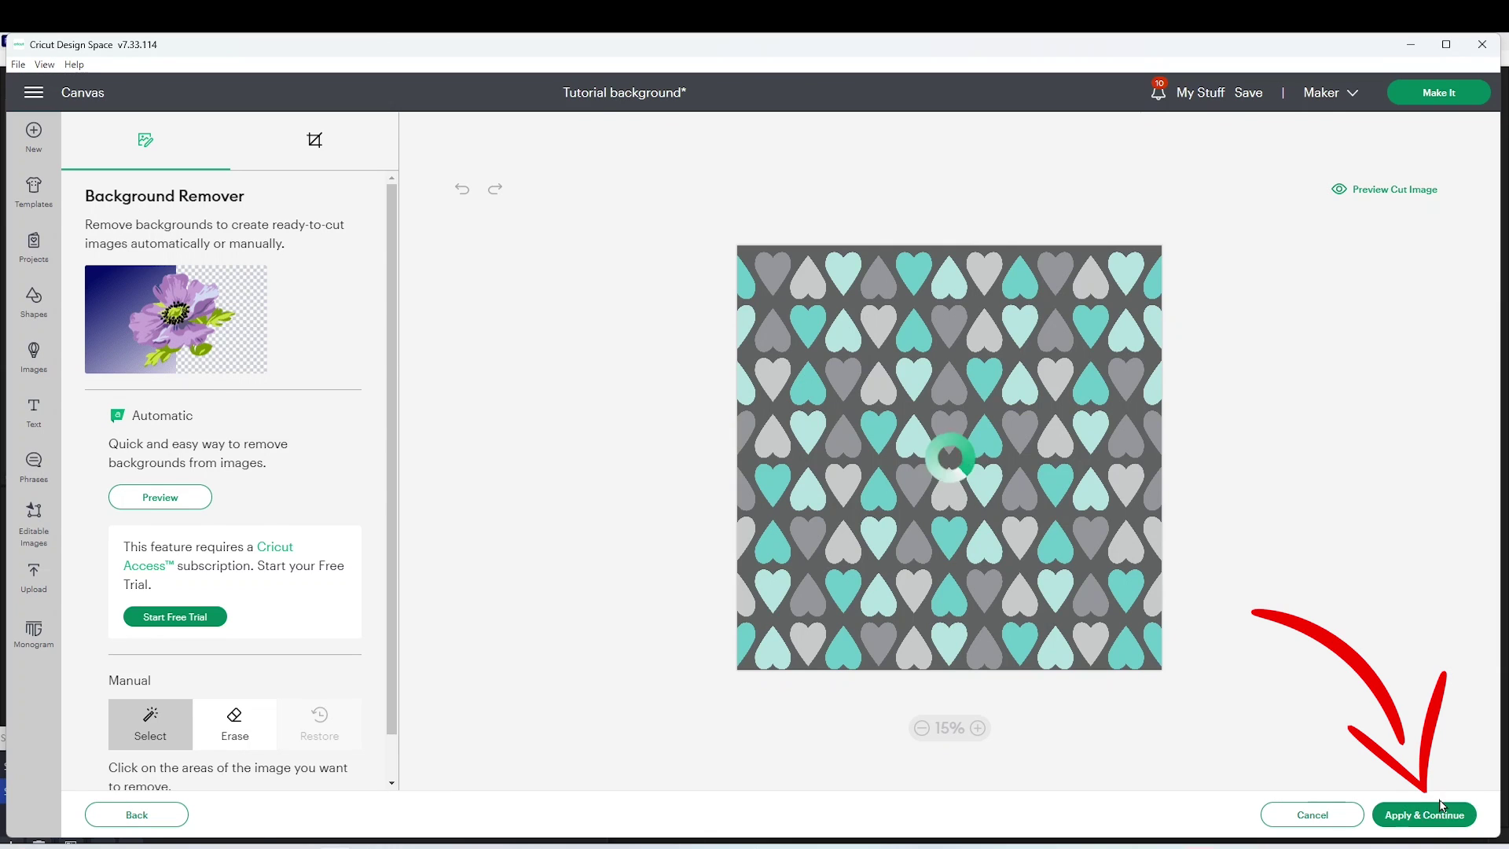
pyautogui.click(928, 408)
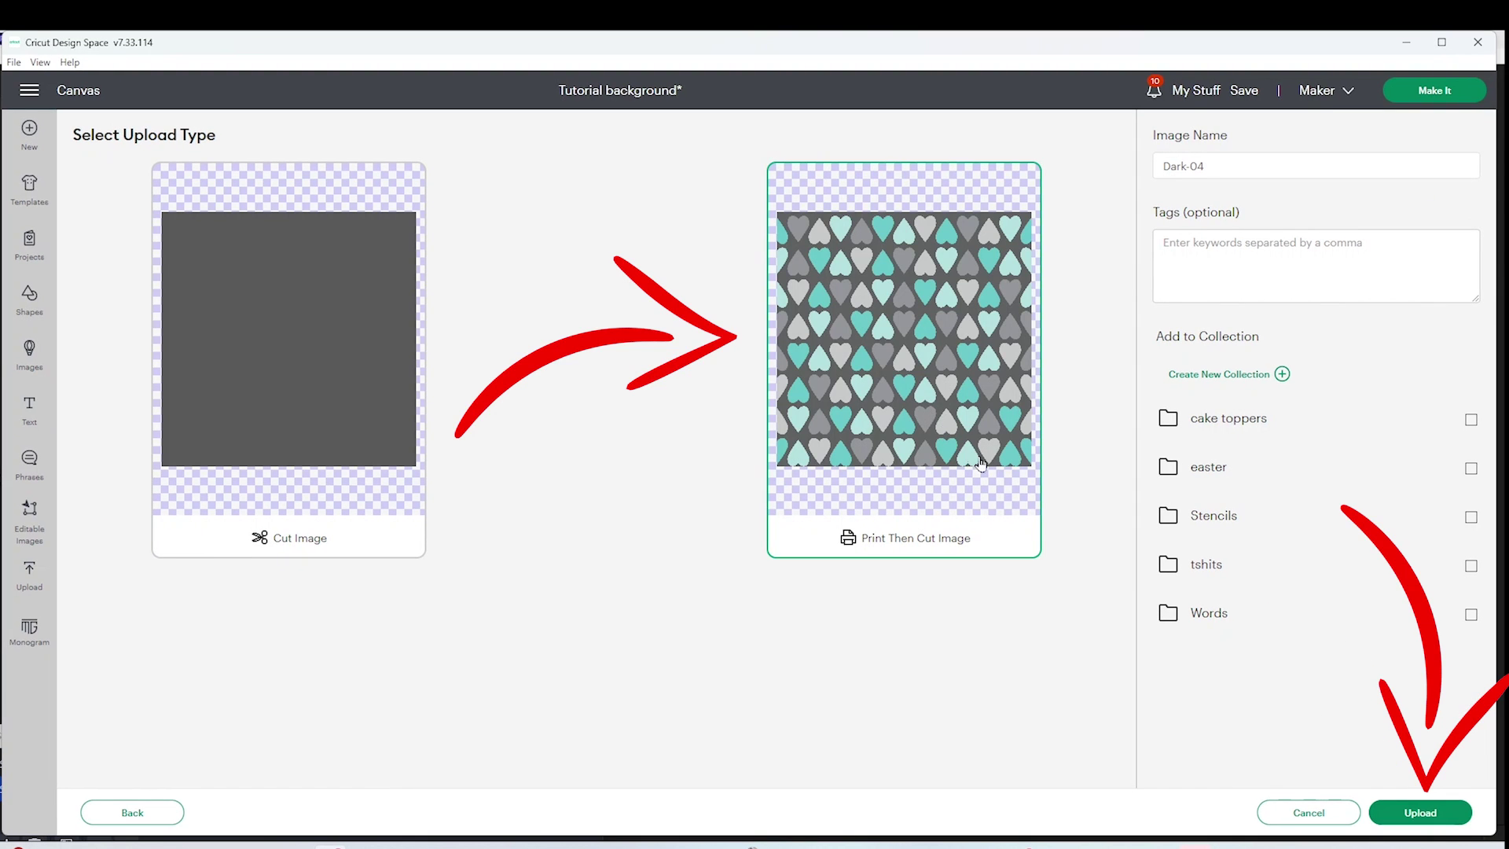
pyautogui.click(1431, 817)
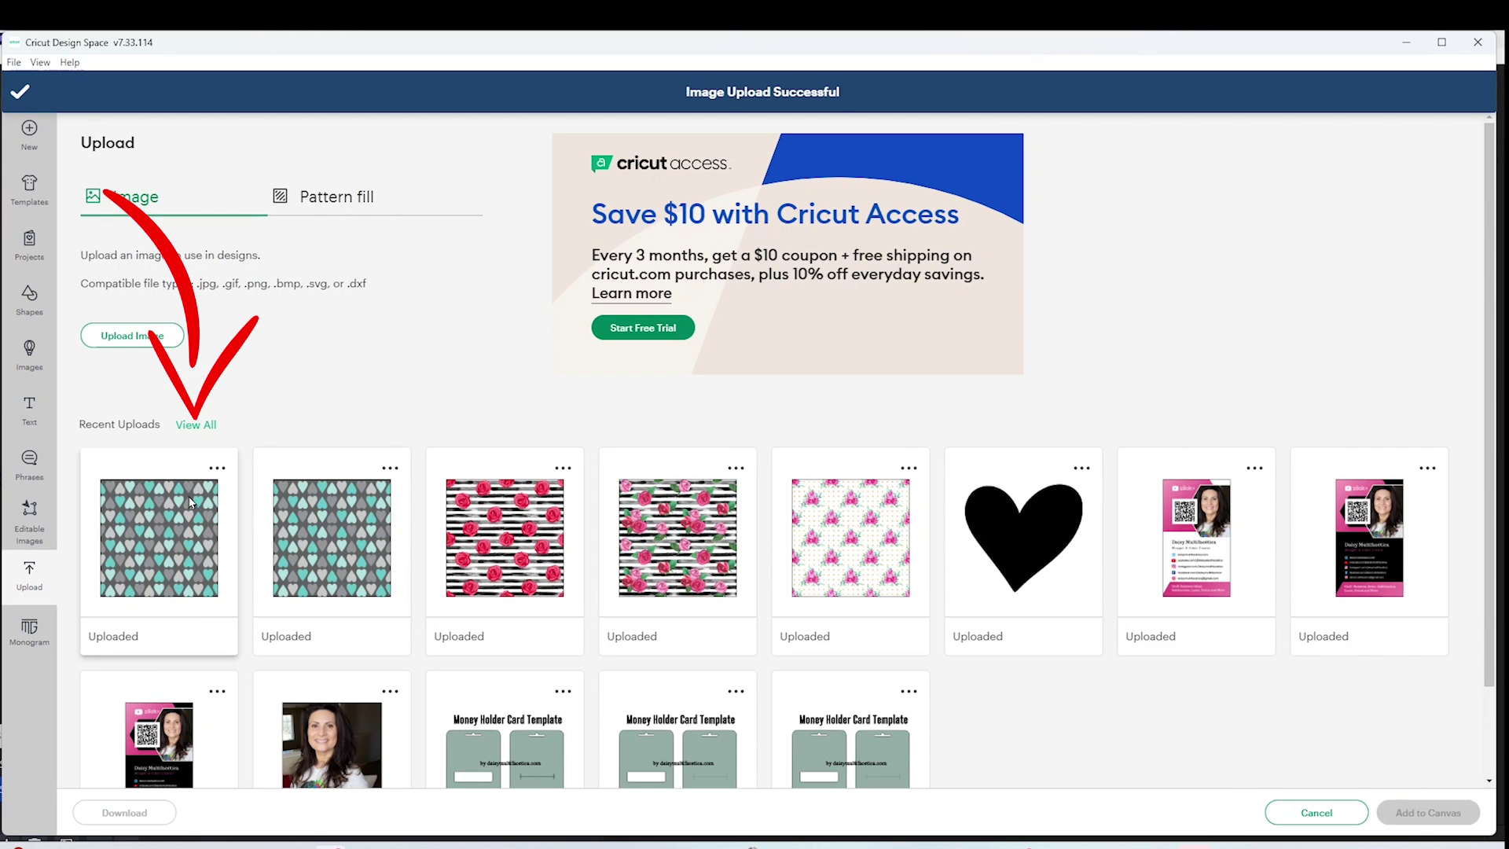
# Add the Dark-04 hearts to the canvas, shrink to about 10.23 in, and lay LOVE over them
pyautogui.click(203, 505)
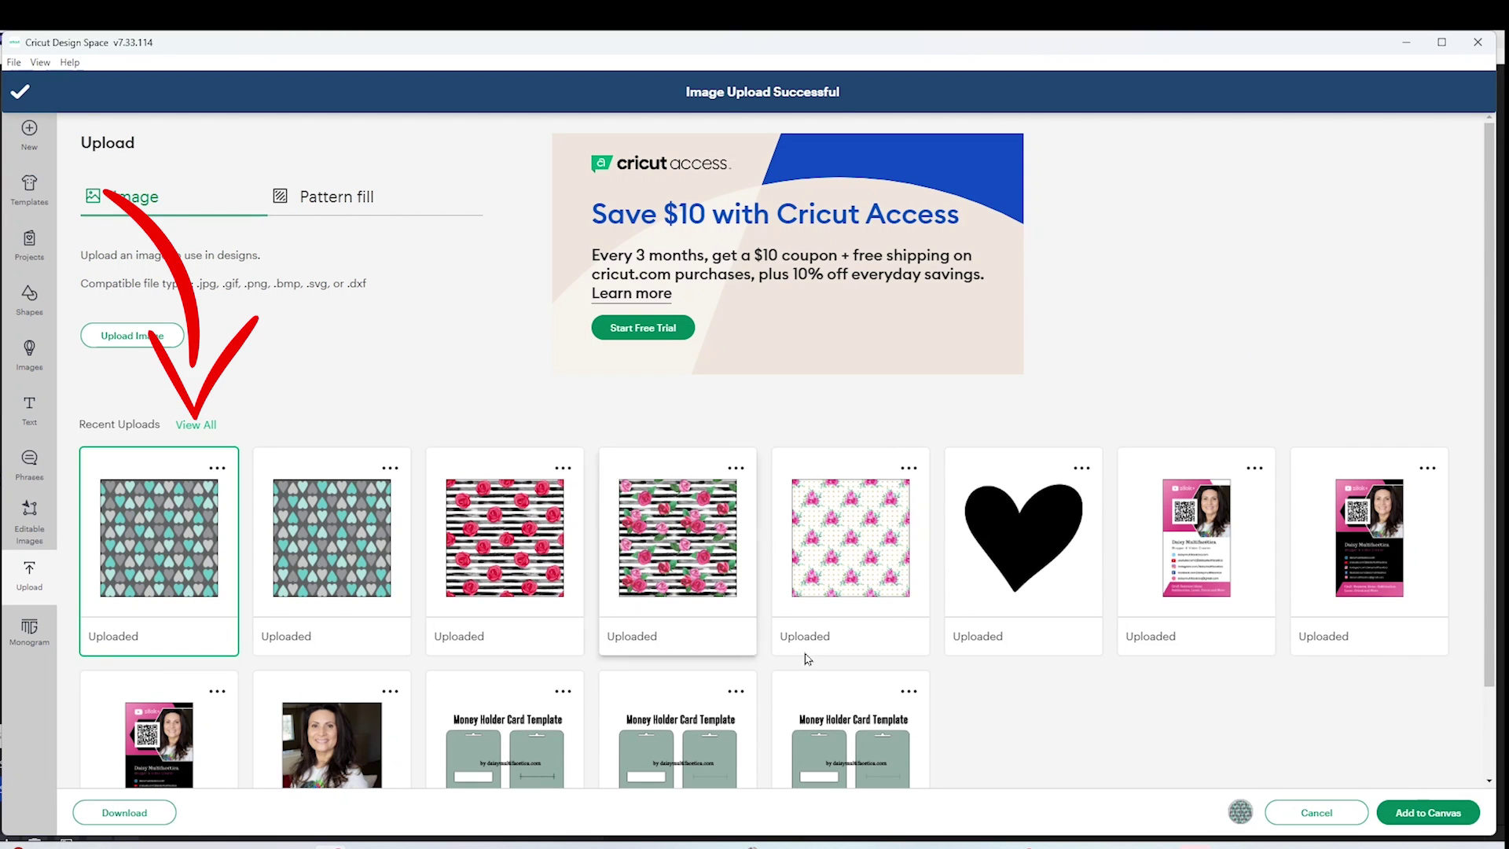
pyautogui.click(1428, 813)
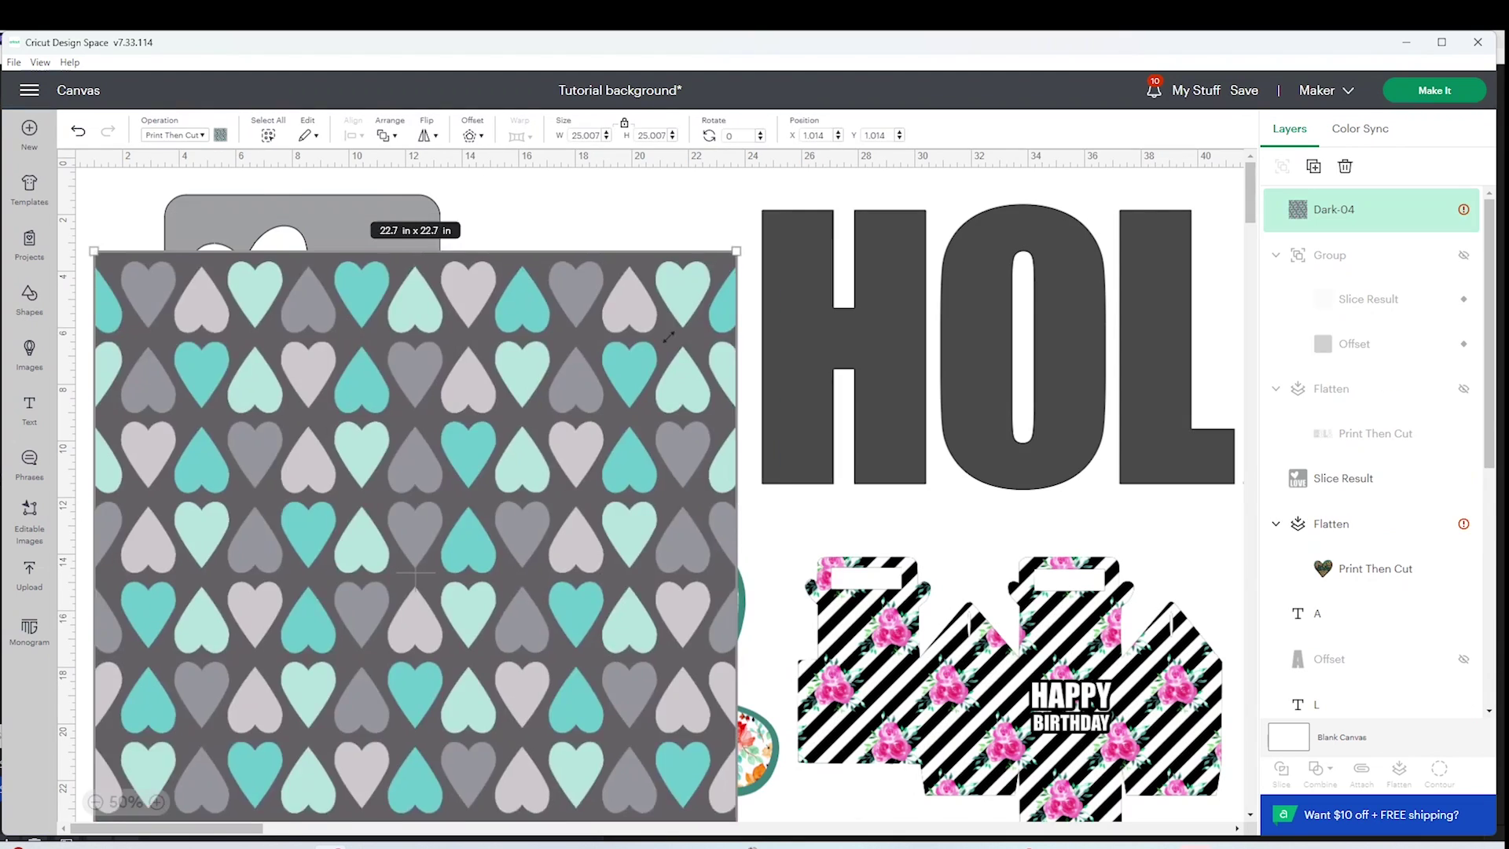
pyautogui.moveTo(668, 336); pyautogui.dragTo(471, 520)
pyautogui.moveTo(374, 674); pyautogui.dragTo(617, 367)
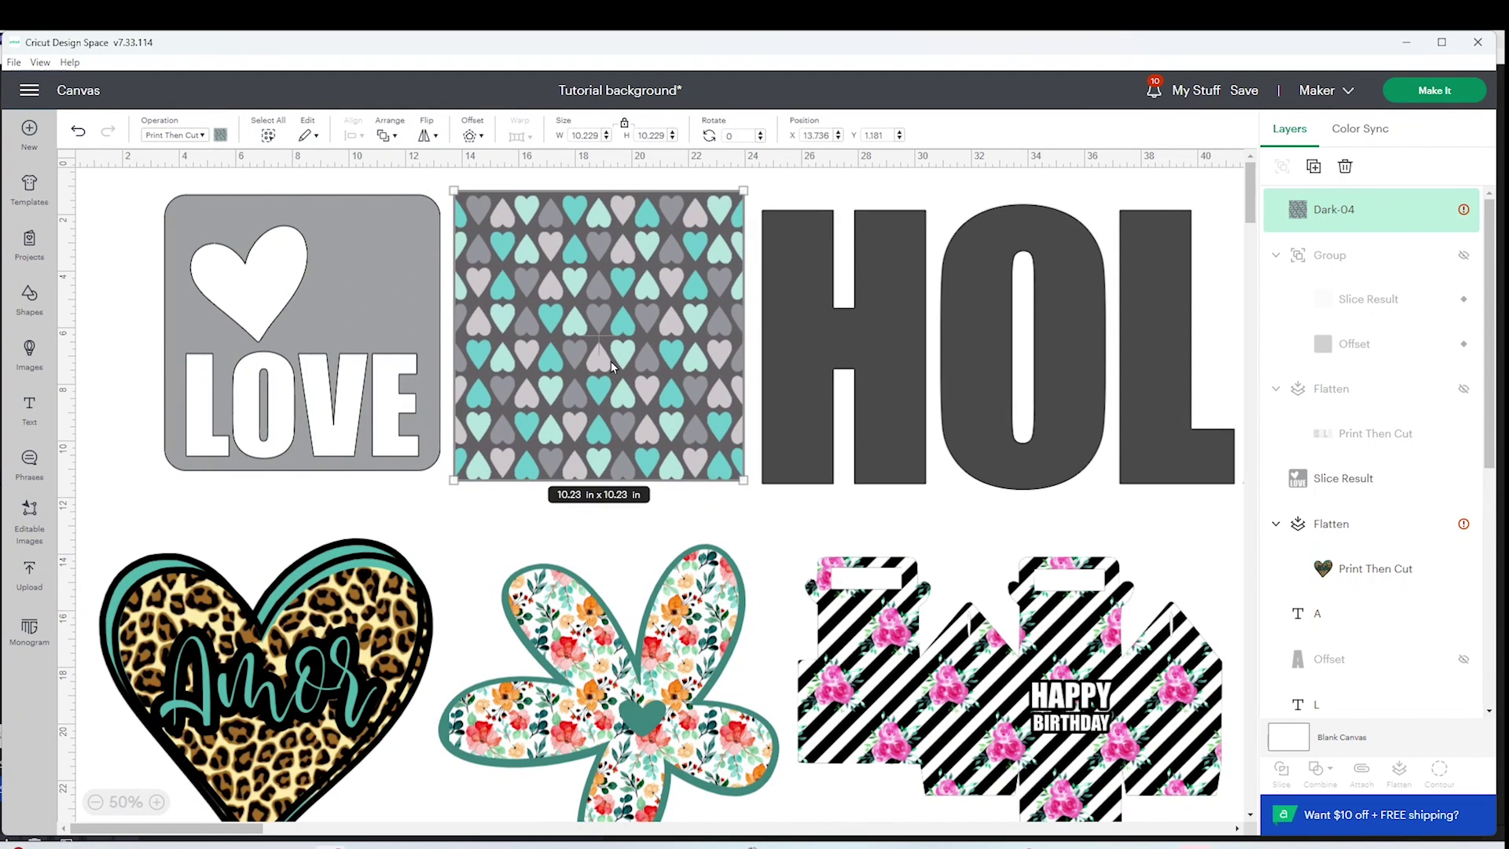
pyautogui.moveTo(422, 322); pyautogui.dragTo(683, 323)
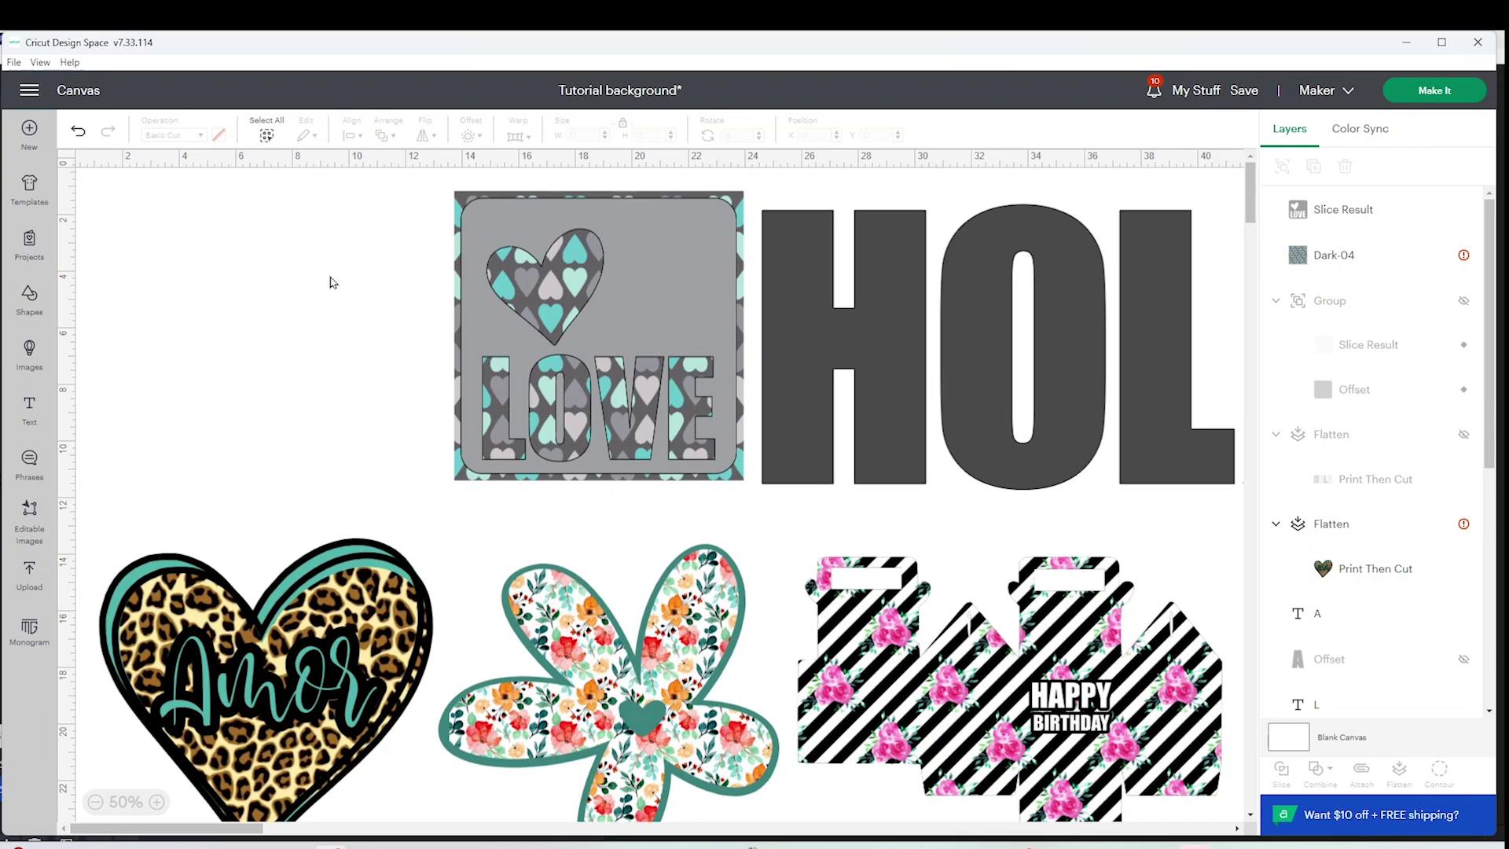
# Shift the LOVE sign and hearts image left together and select both for slicing
pyautogui.moveTo(331, 277); pyautogui.dragTo(621, 417)
pyautogui.moveTo(662, 353); pyautogui.dragTo(488, 353)
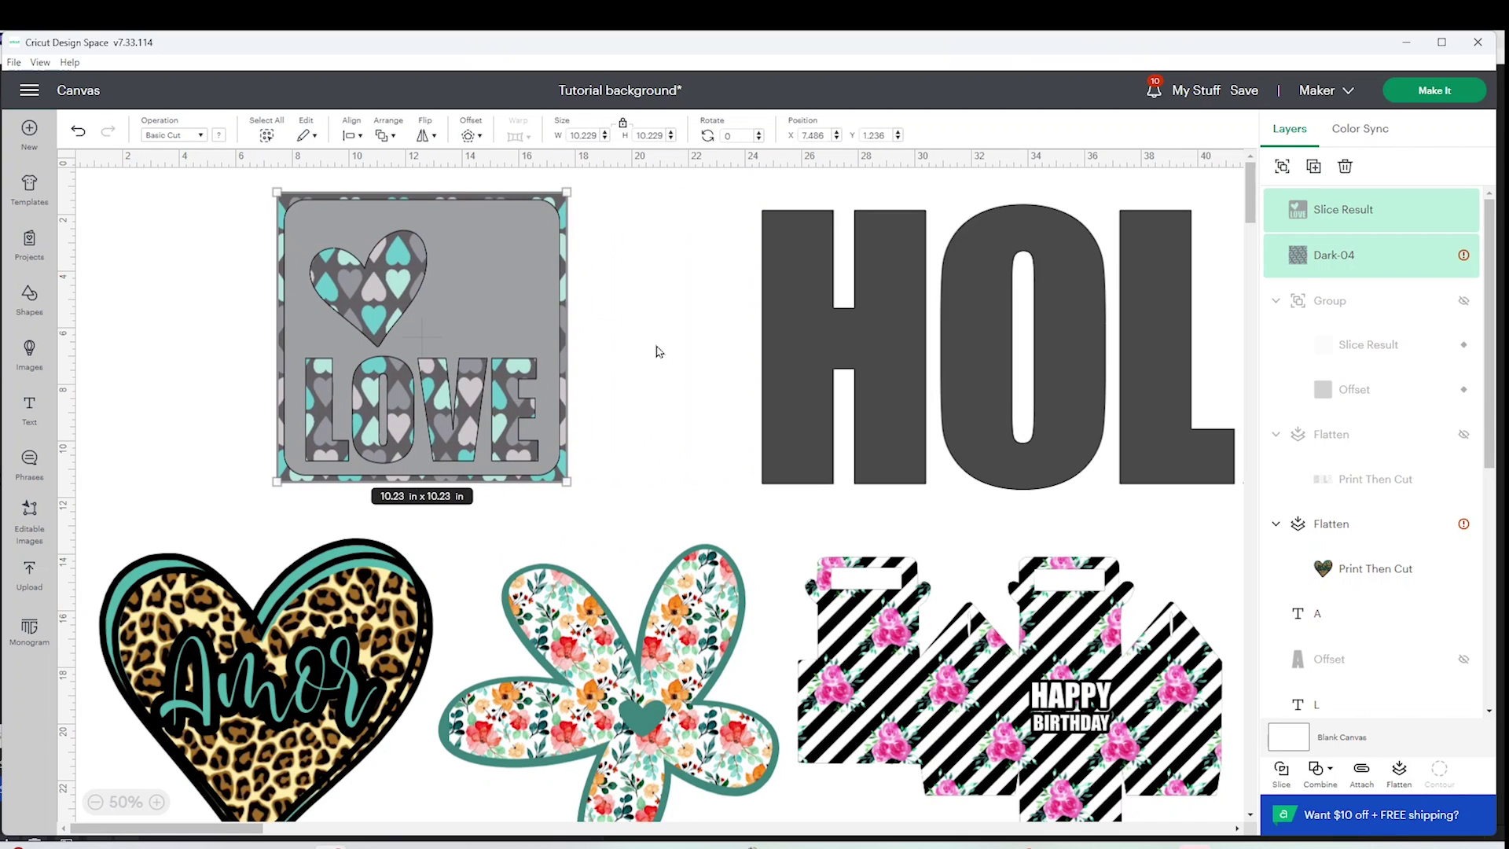
pyautogui.click(514, 355)
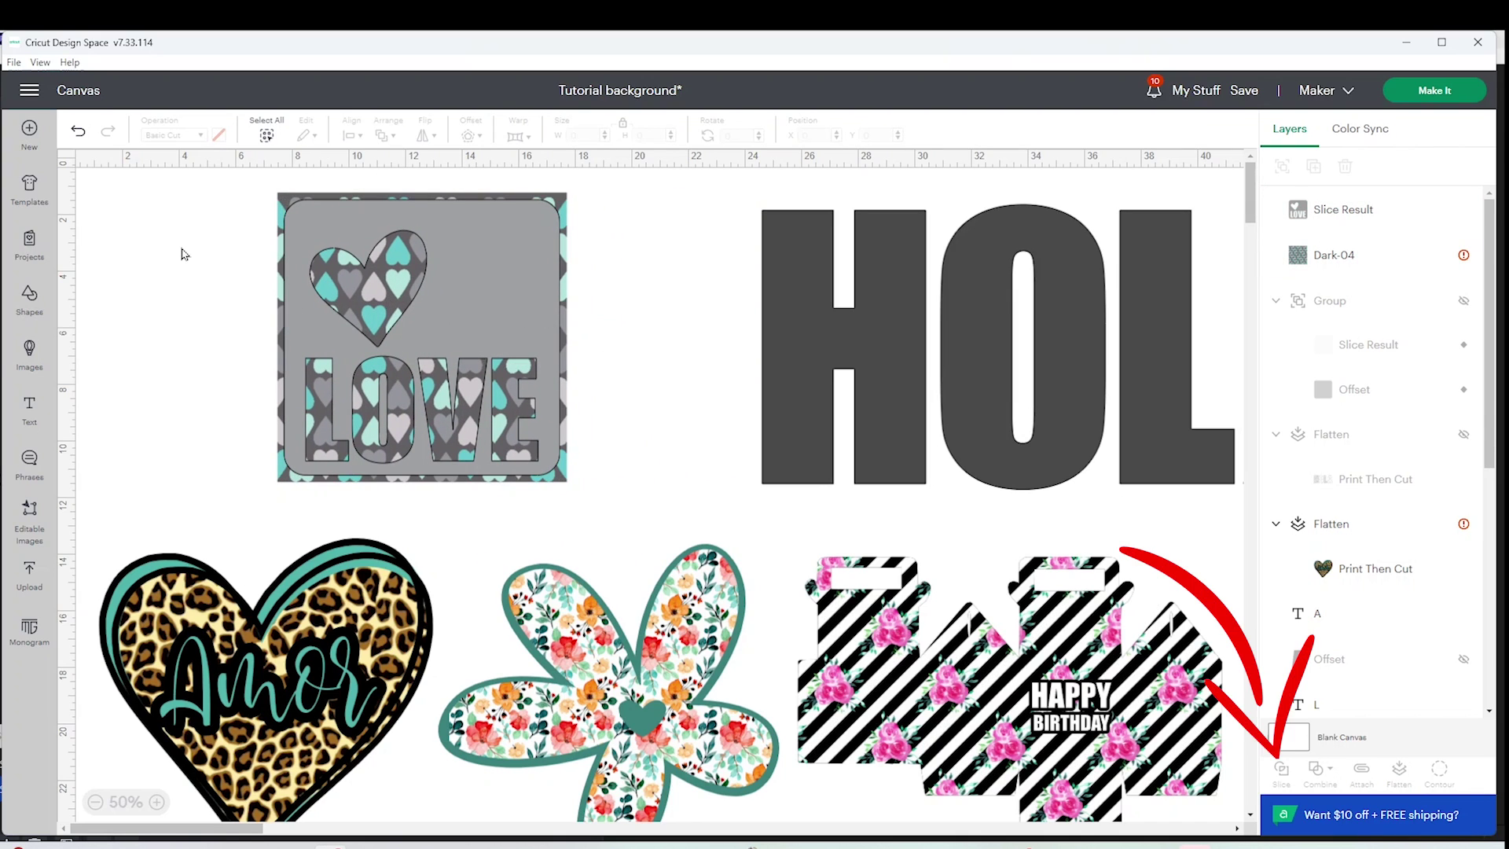
pyautogui.moveTo(179, 248)
pyautogui.mouseDown()
pyautogui.moveTo(454, 392)
pyautogui.moveTo(567, 428)
pyautogui.mouseUp()
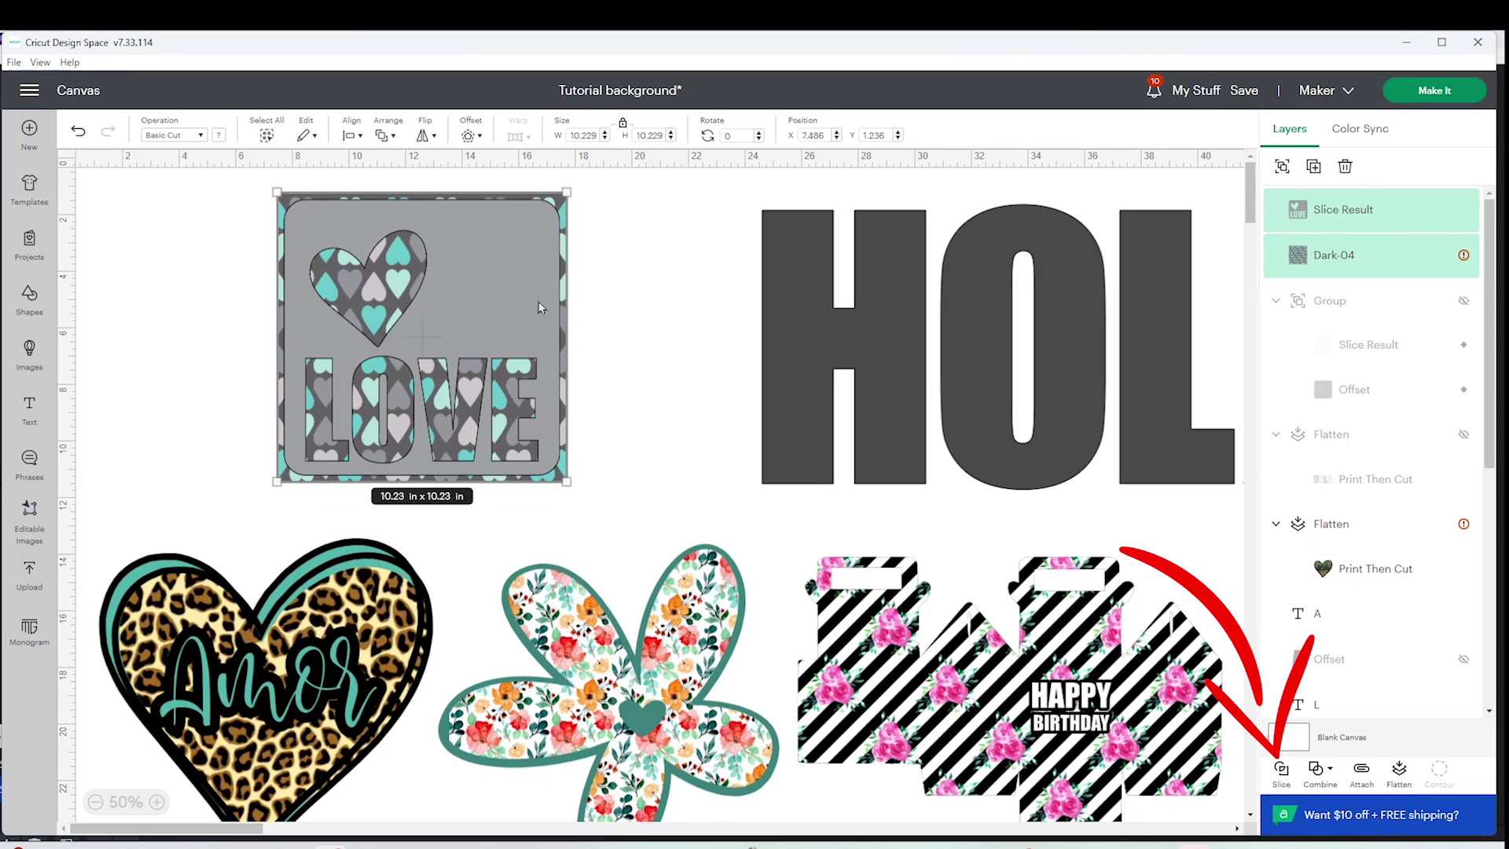
# Delete the grey LOVE piece and LOVE-shaped pattern piece, then move the heart tile left
pyautogui.moveTo(541, 307); pyautogui.dragTo(678, 296)
pyautogui.press('Delete')
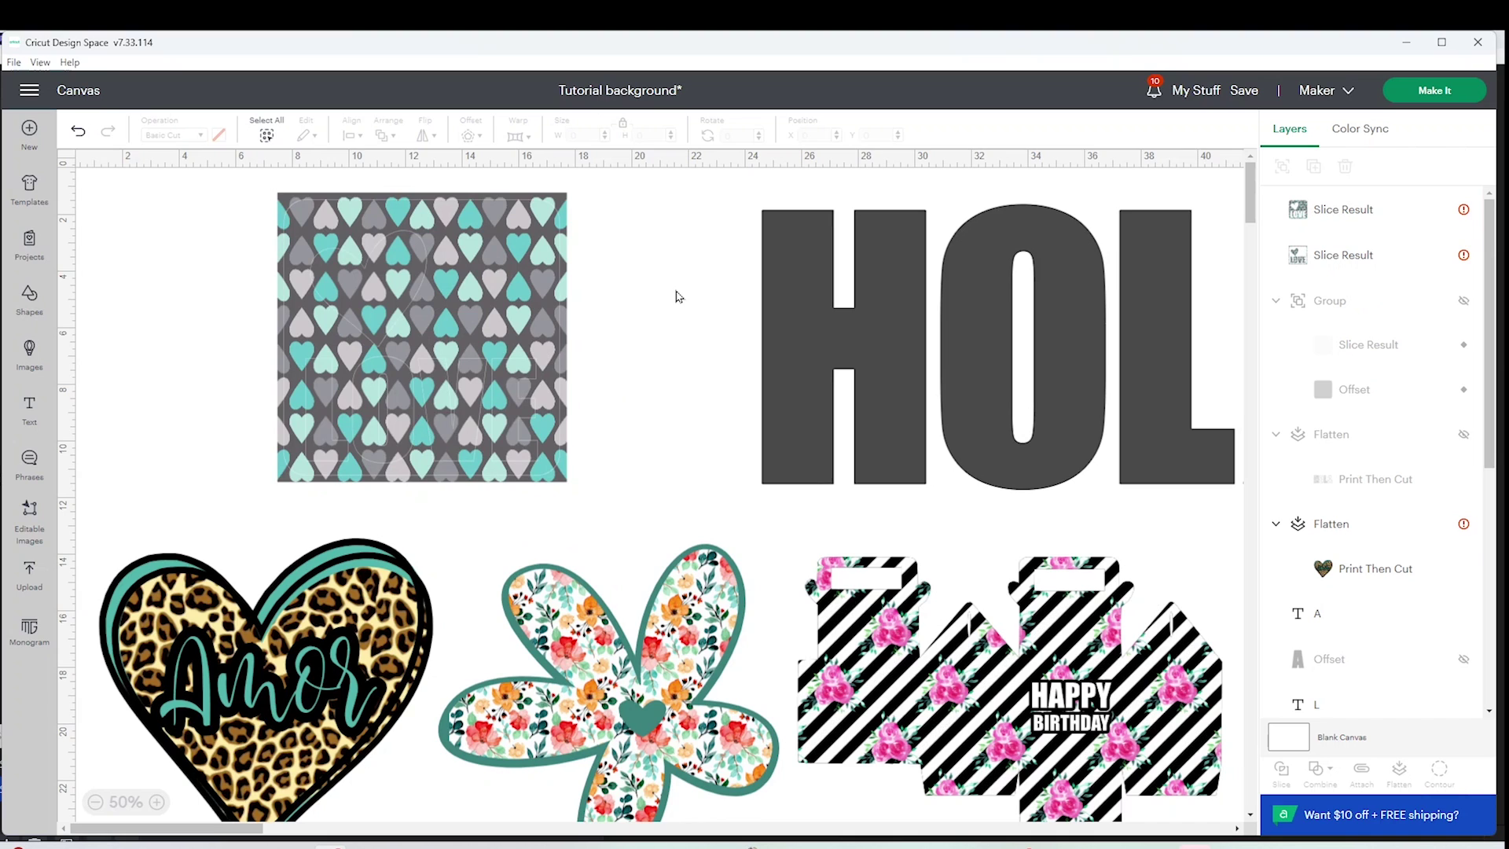
pyautogui.moveTo(567, 213); pyautogui.dragTo(706, 305)
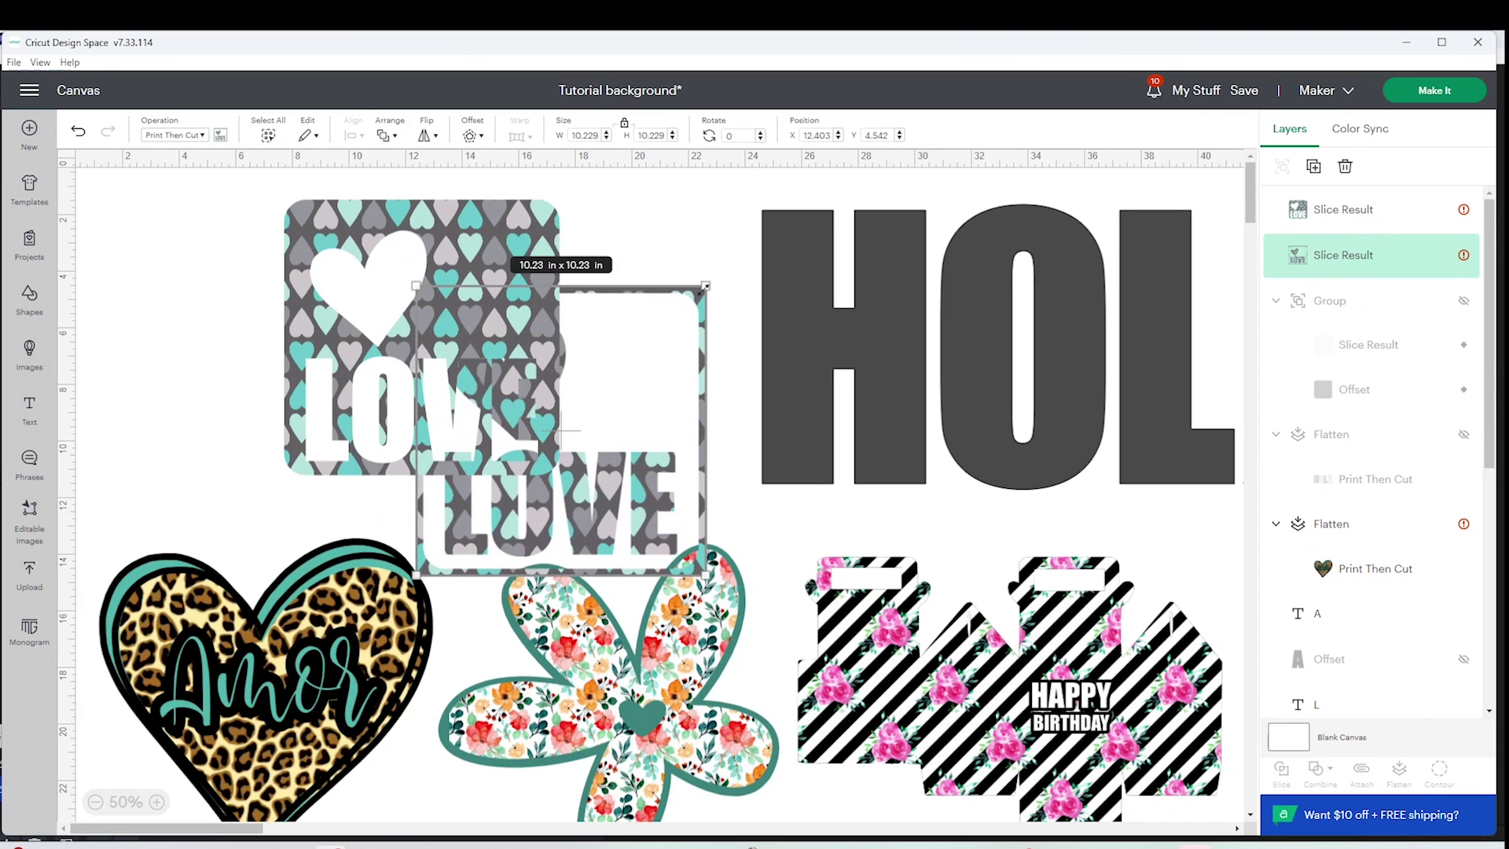
pyautogui.press('Delete')
pyautogui.moveTo(482, 308); pyautogui.dragTo(321, 293)
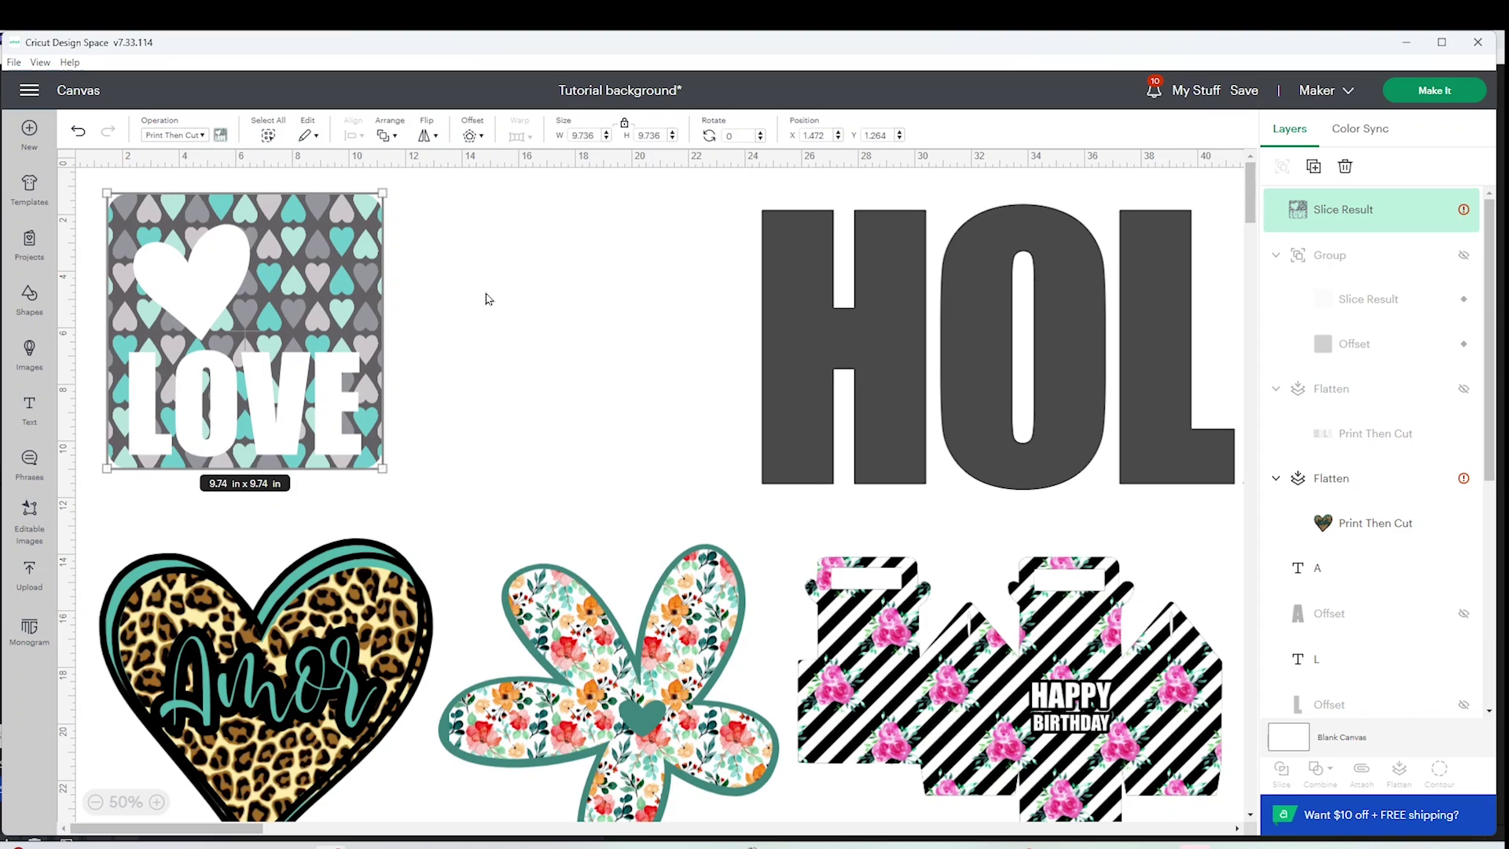
# Settle the heart tile's position, then go to the Upload page's Pattern fill tab
pyautogui.moveTo(342, 300); pyautogui.dragTo(349, 310)
pyautogui.click(476, 318)
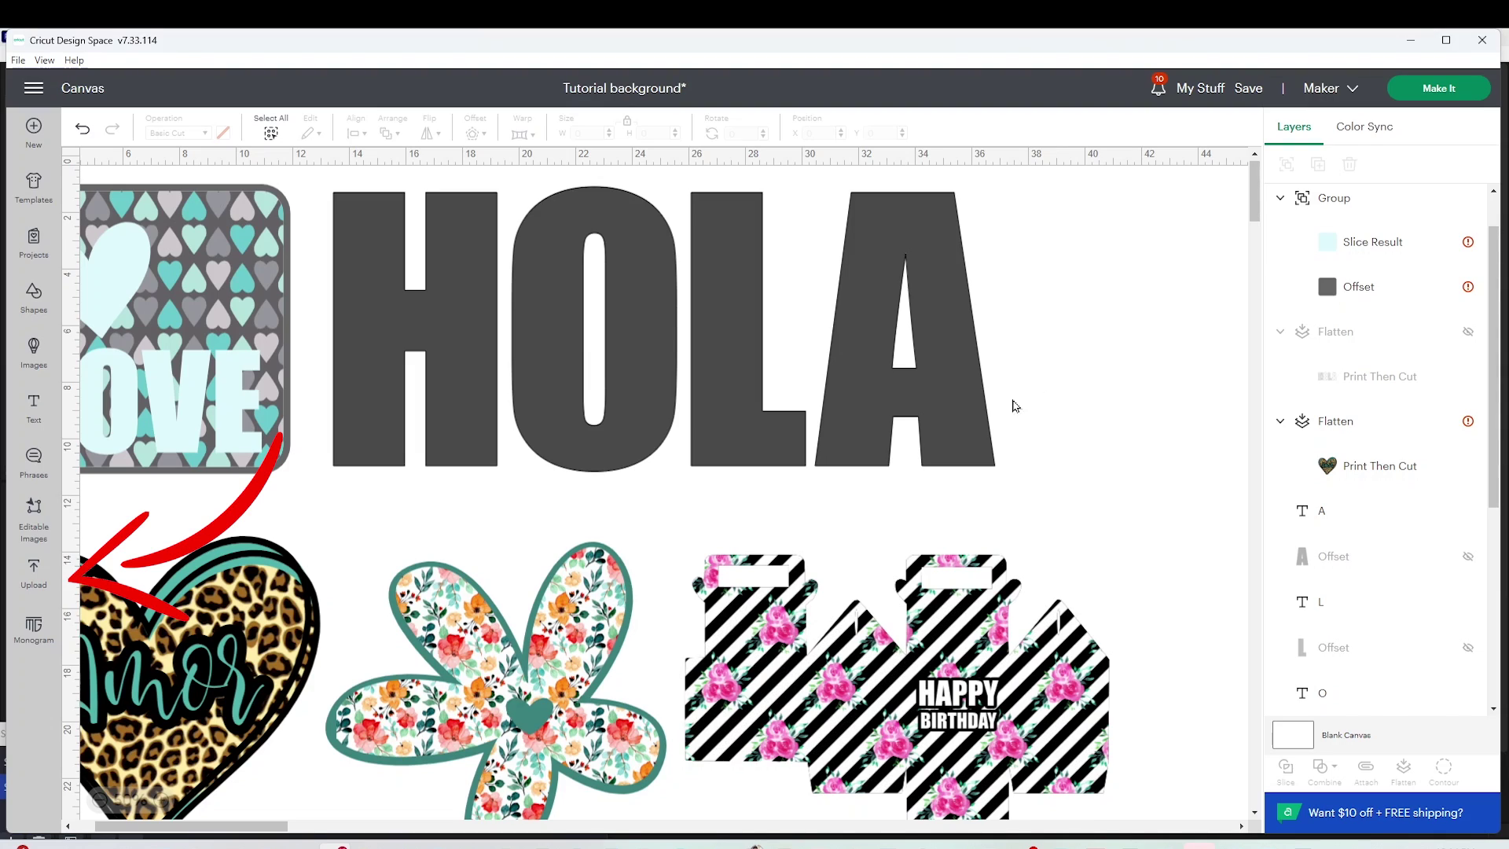
pyautogui.click(36, 577)
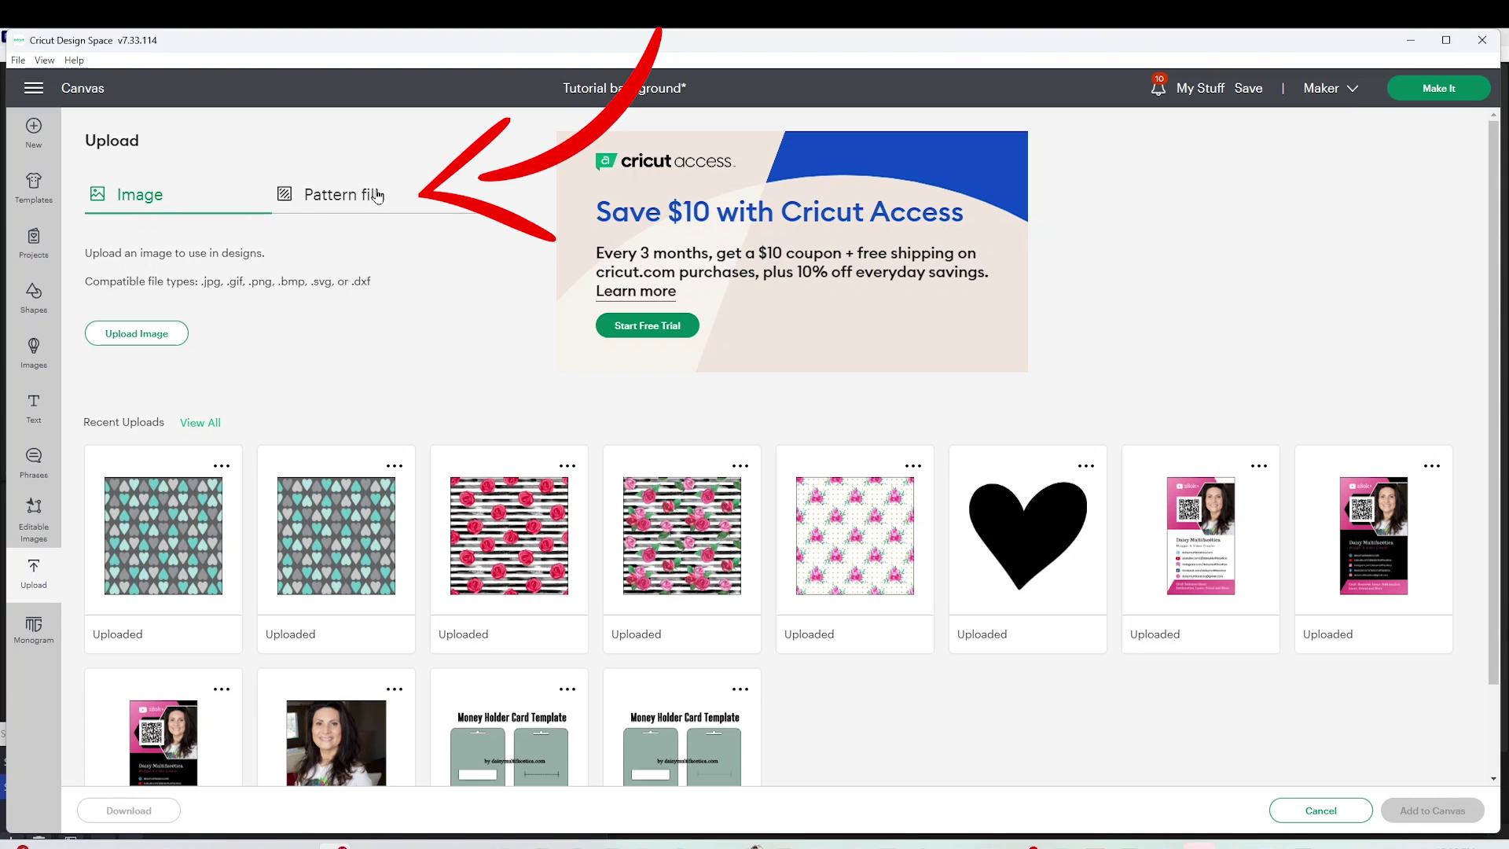
pyautogui.click(358, 208)
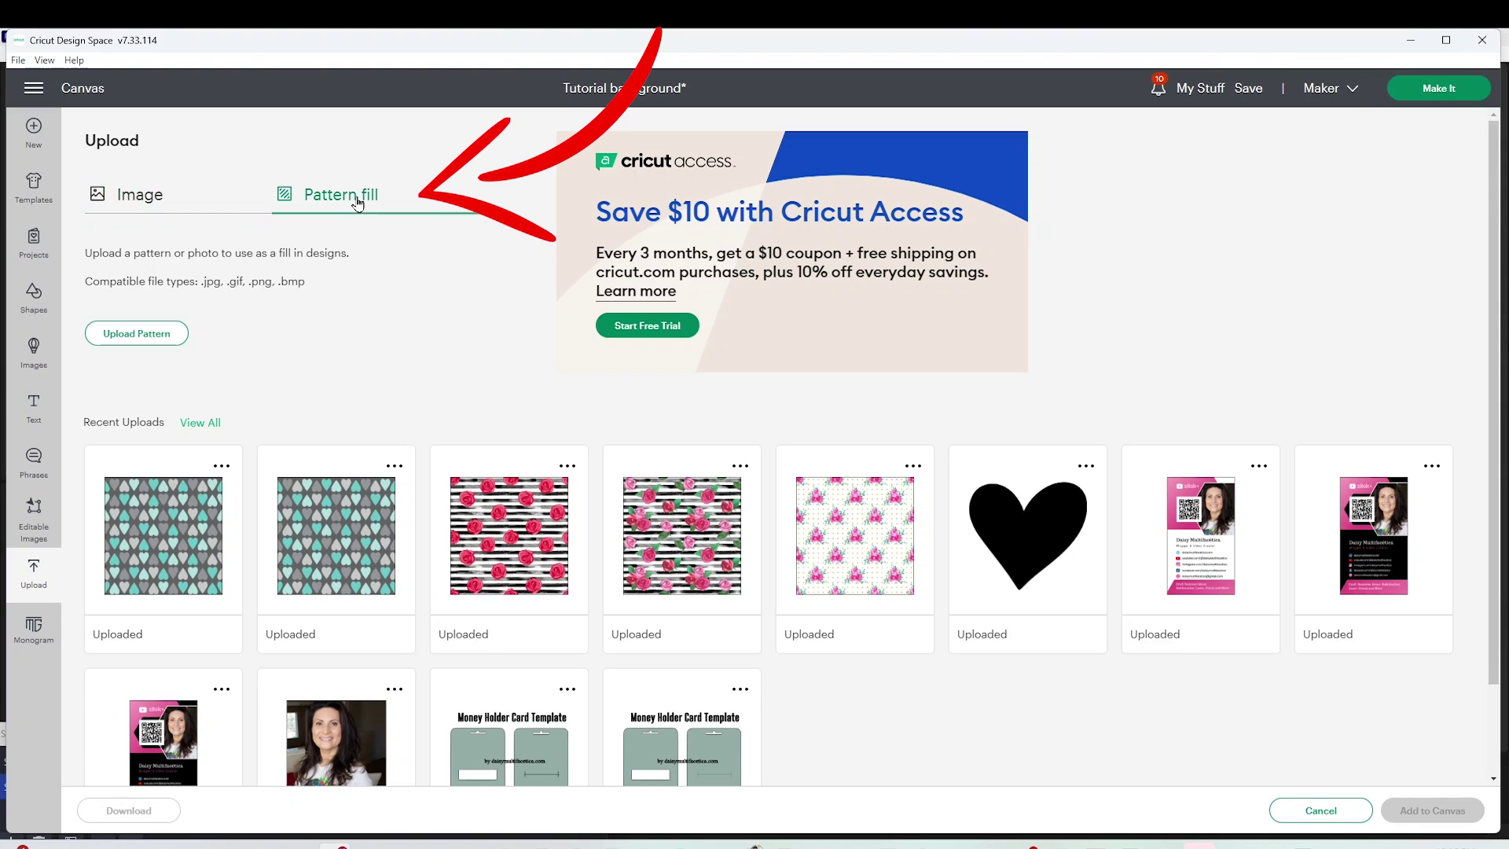
# Load floral image 70 from the Backgrounds folder as a new pattern upload
pyautogui.click(146, 344)
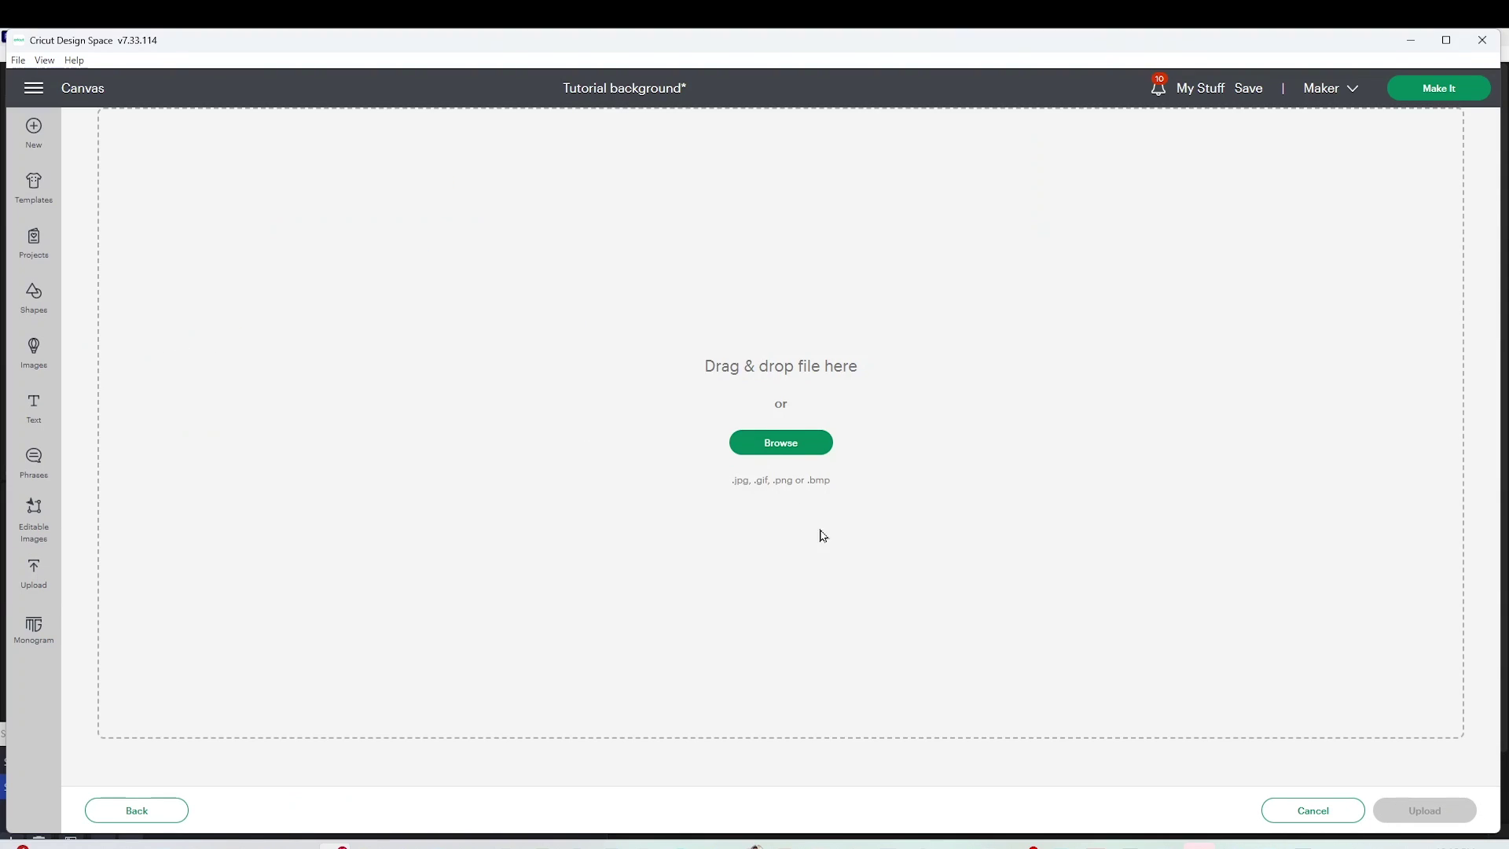
pyautogui.click(773, 442)
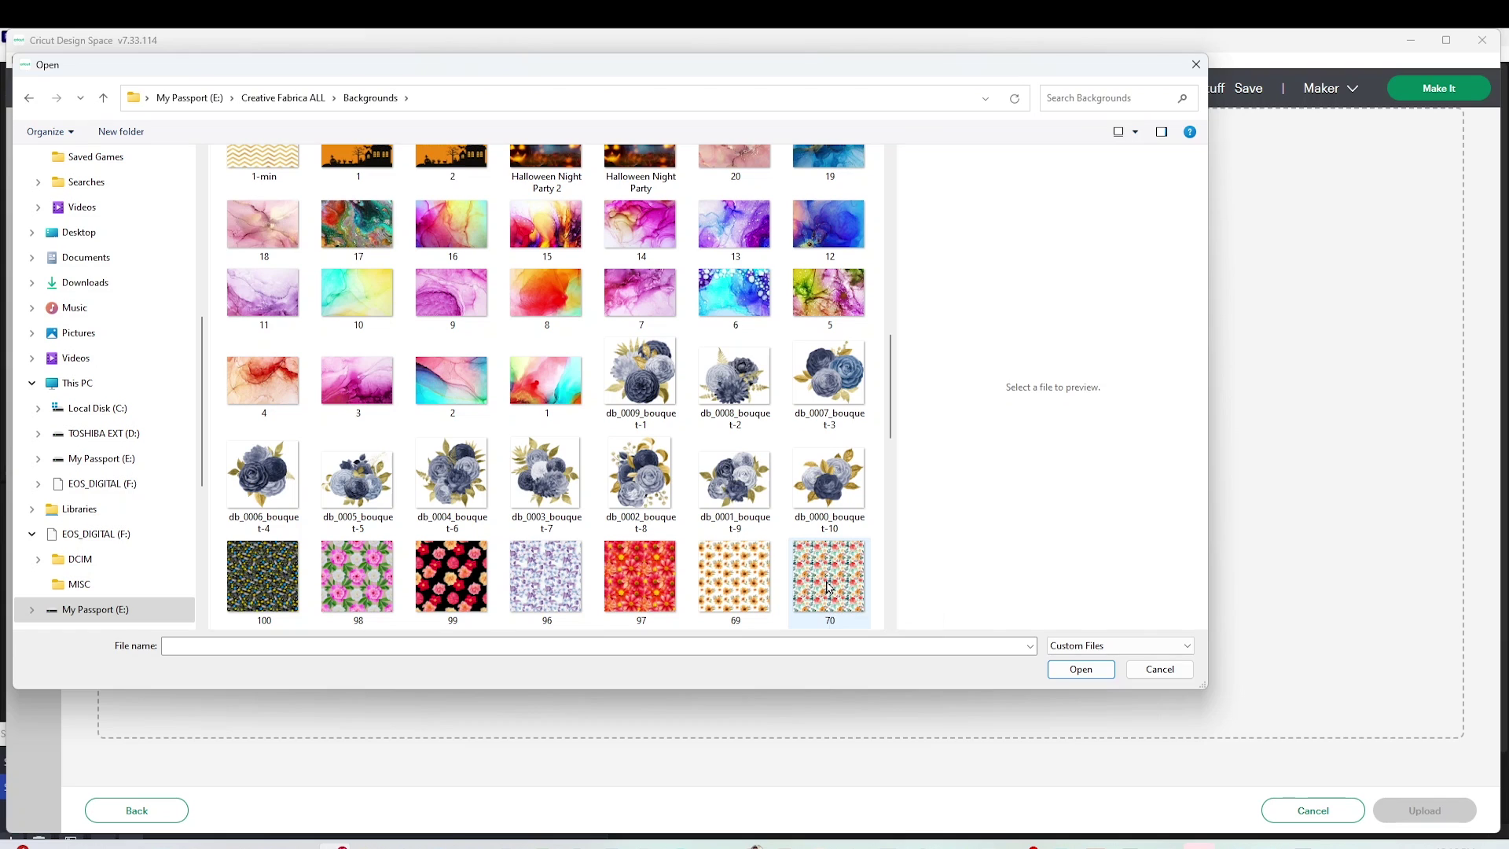
pyautogui.click(828, 588)
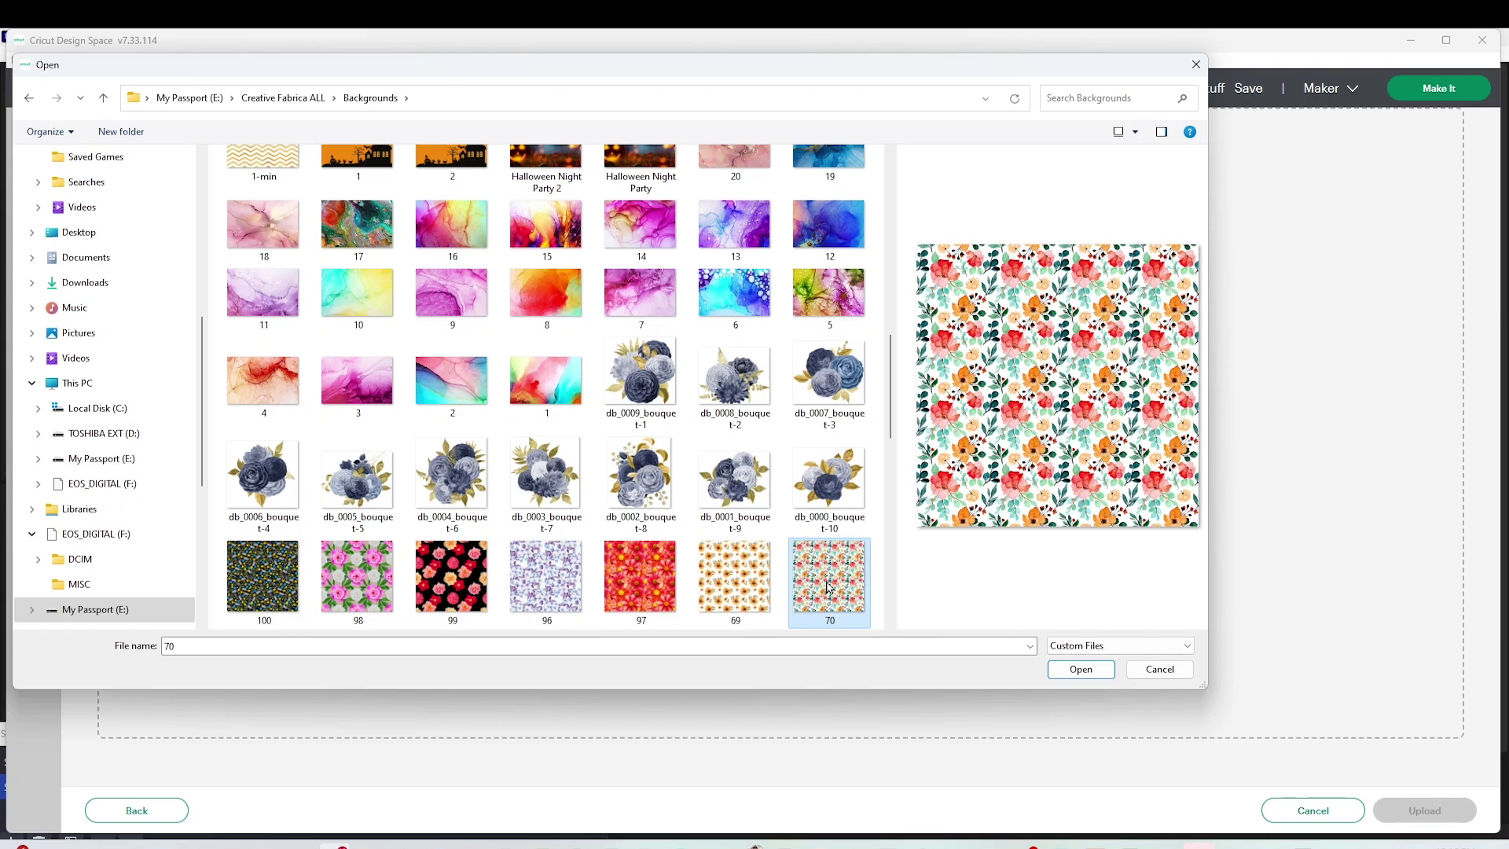
pyautogui.click(1082, 670)
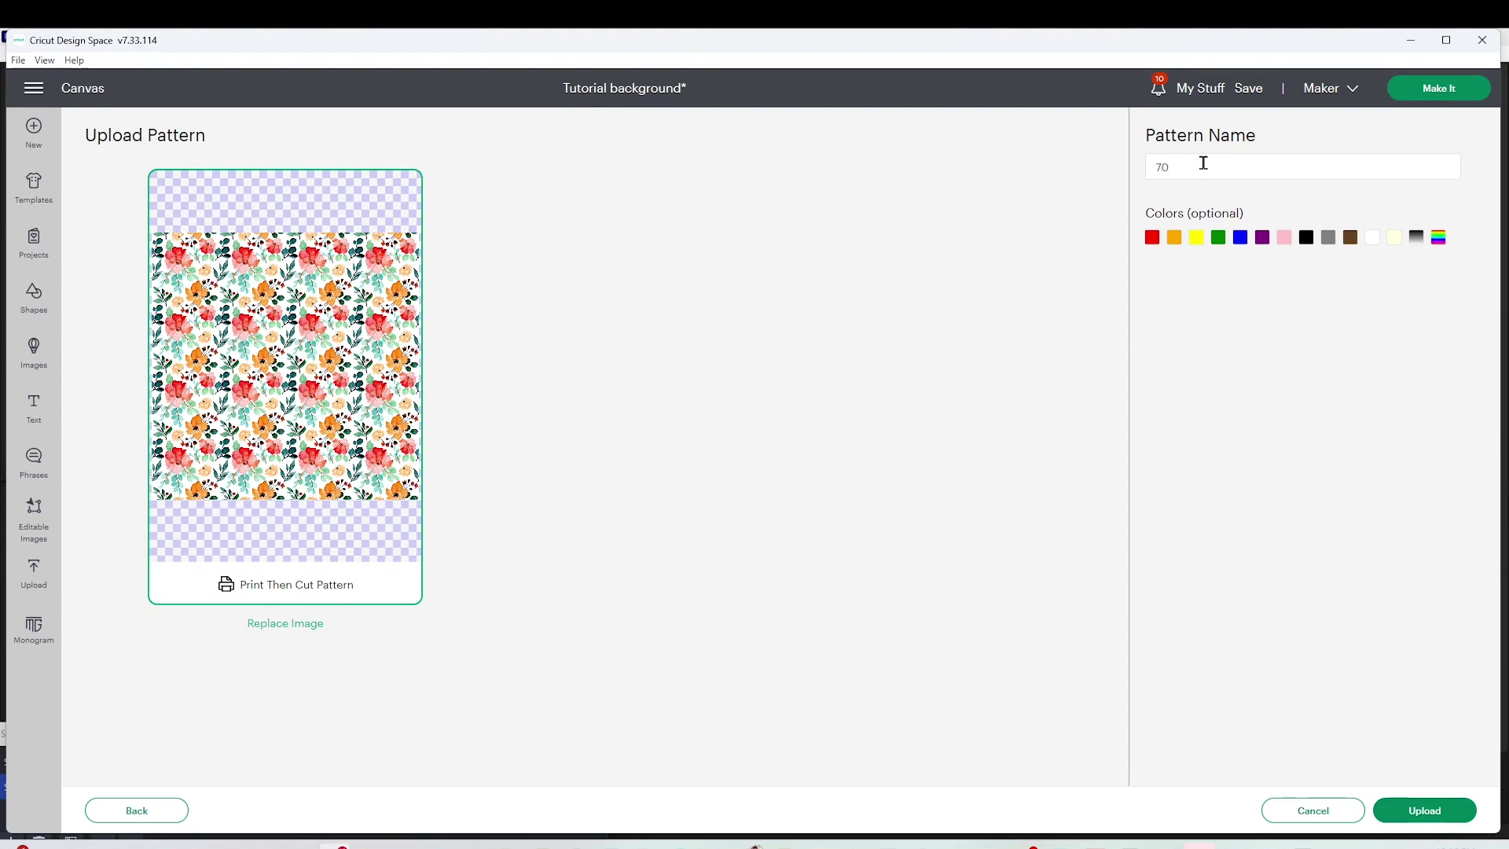
# Rename the pattern to 'Floral fondo' and upload it
pyautogui.moveTo(1203, 164); pyautogui.dragTo(1149, 164)
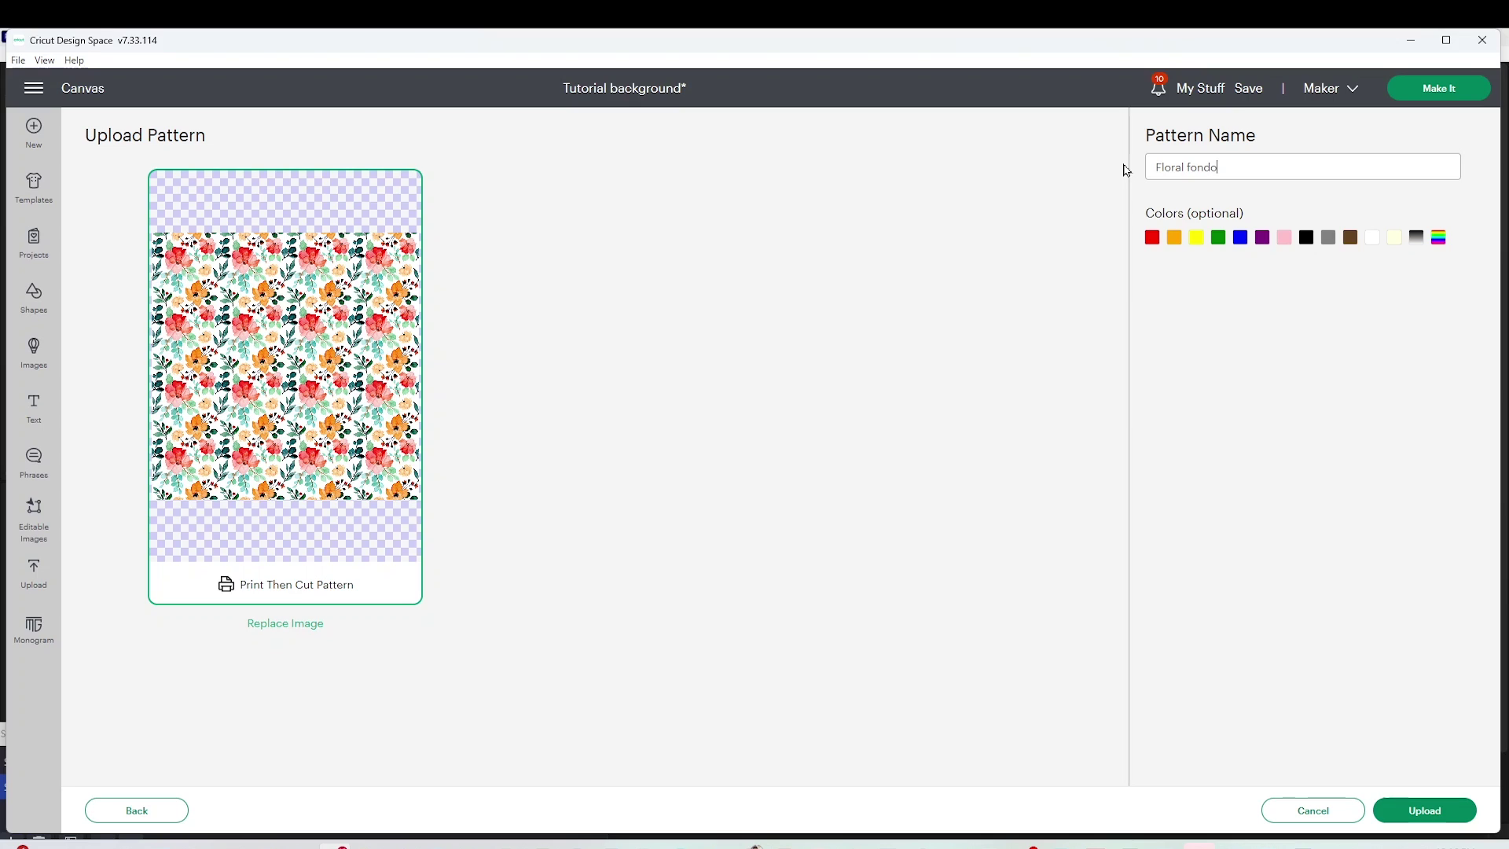
pyautogui.click(1432, 818)
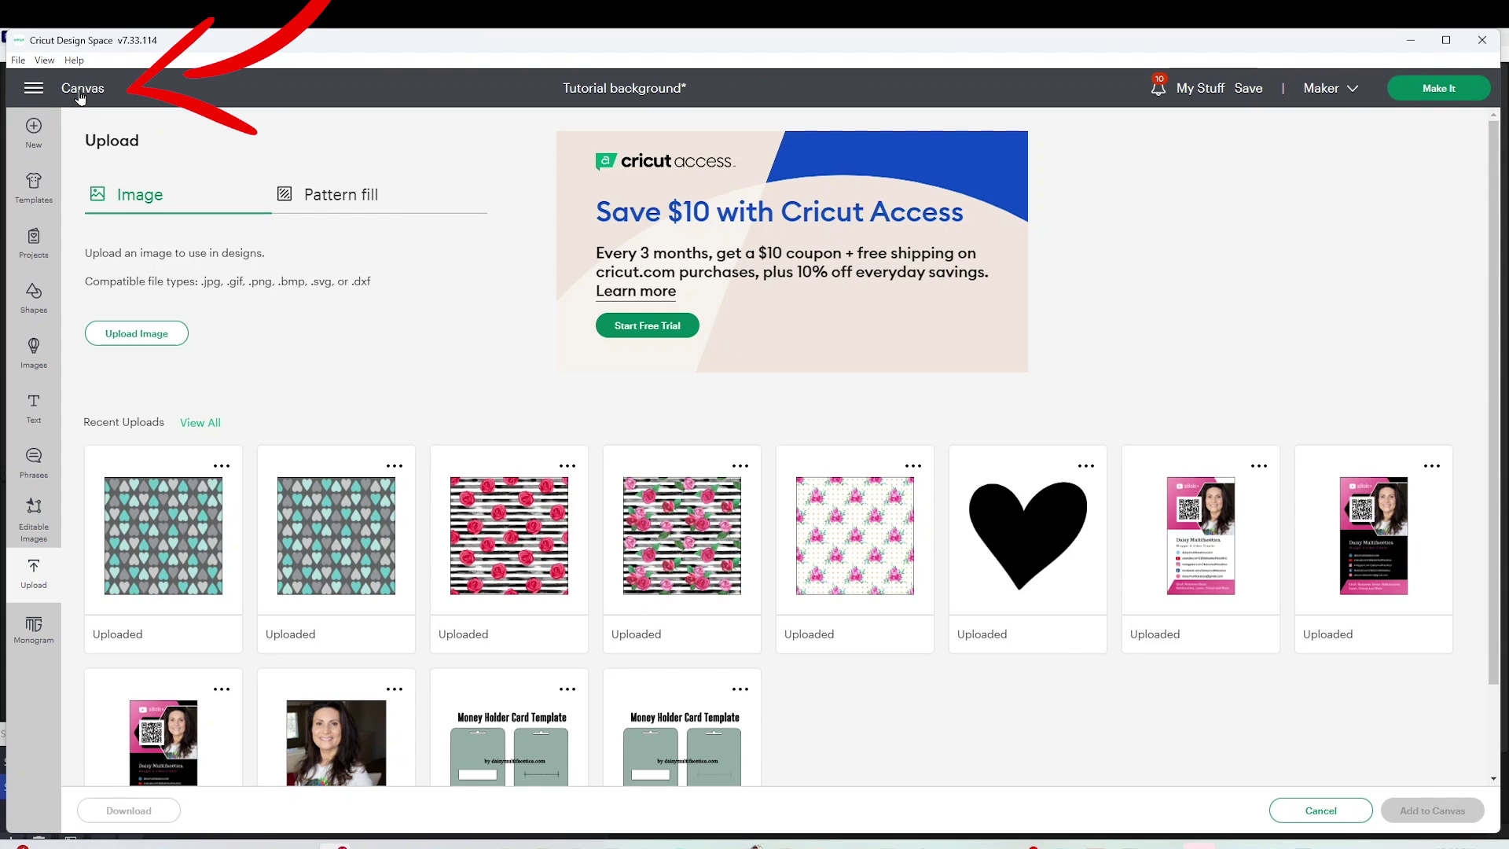
# Back on the canvas, select only the H of HOLA and set its operation to Print Then Cut
pyautogui.click(78, 94)
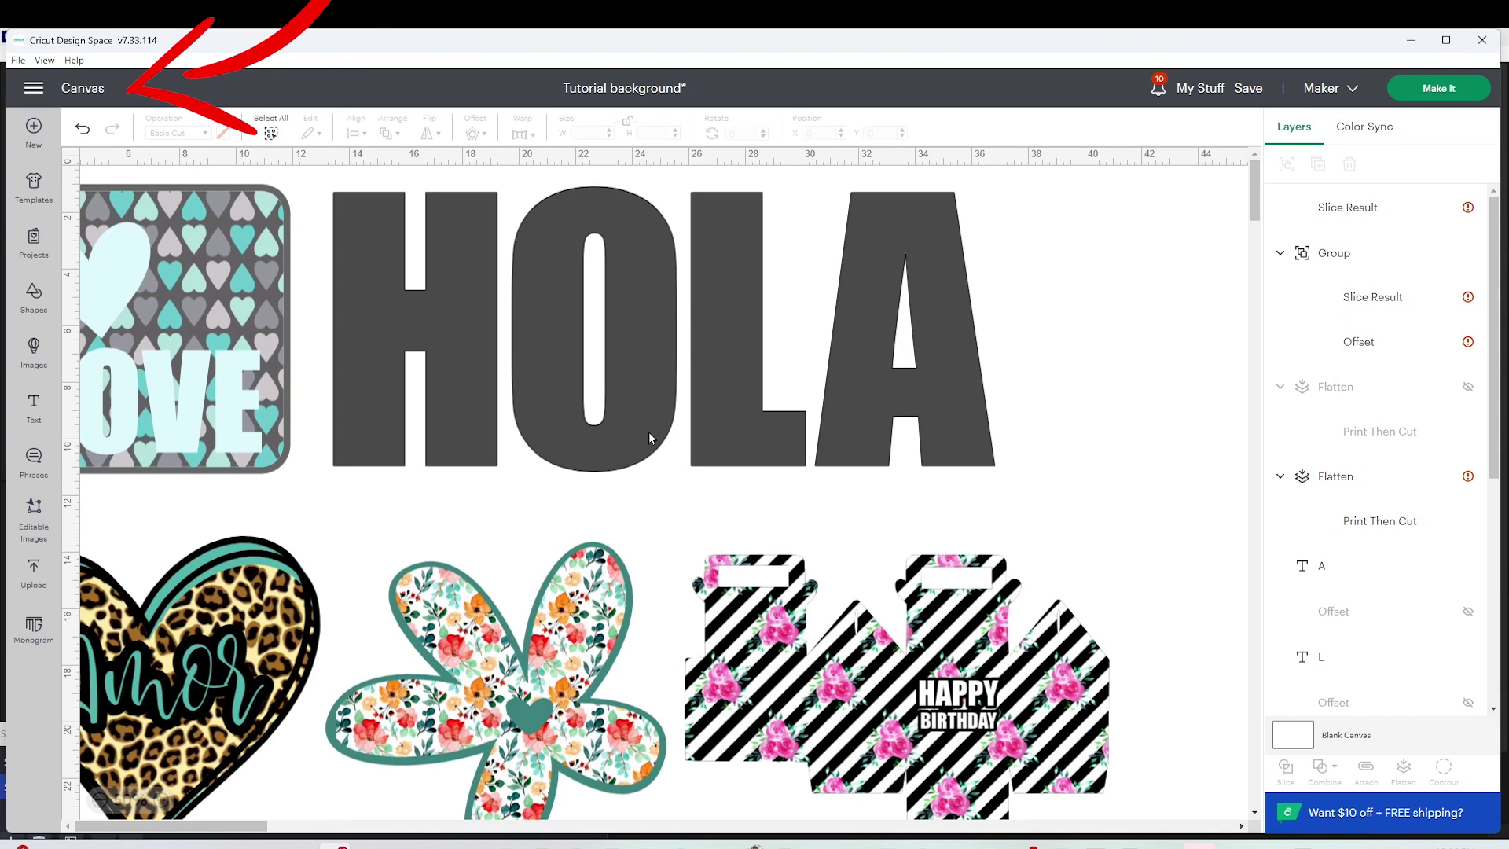
pyautogui.click(470, 322)
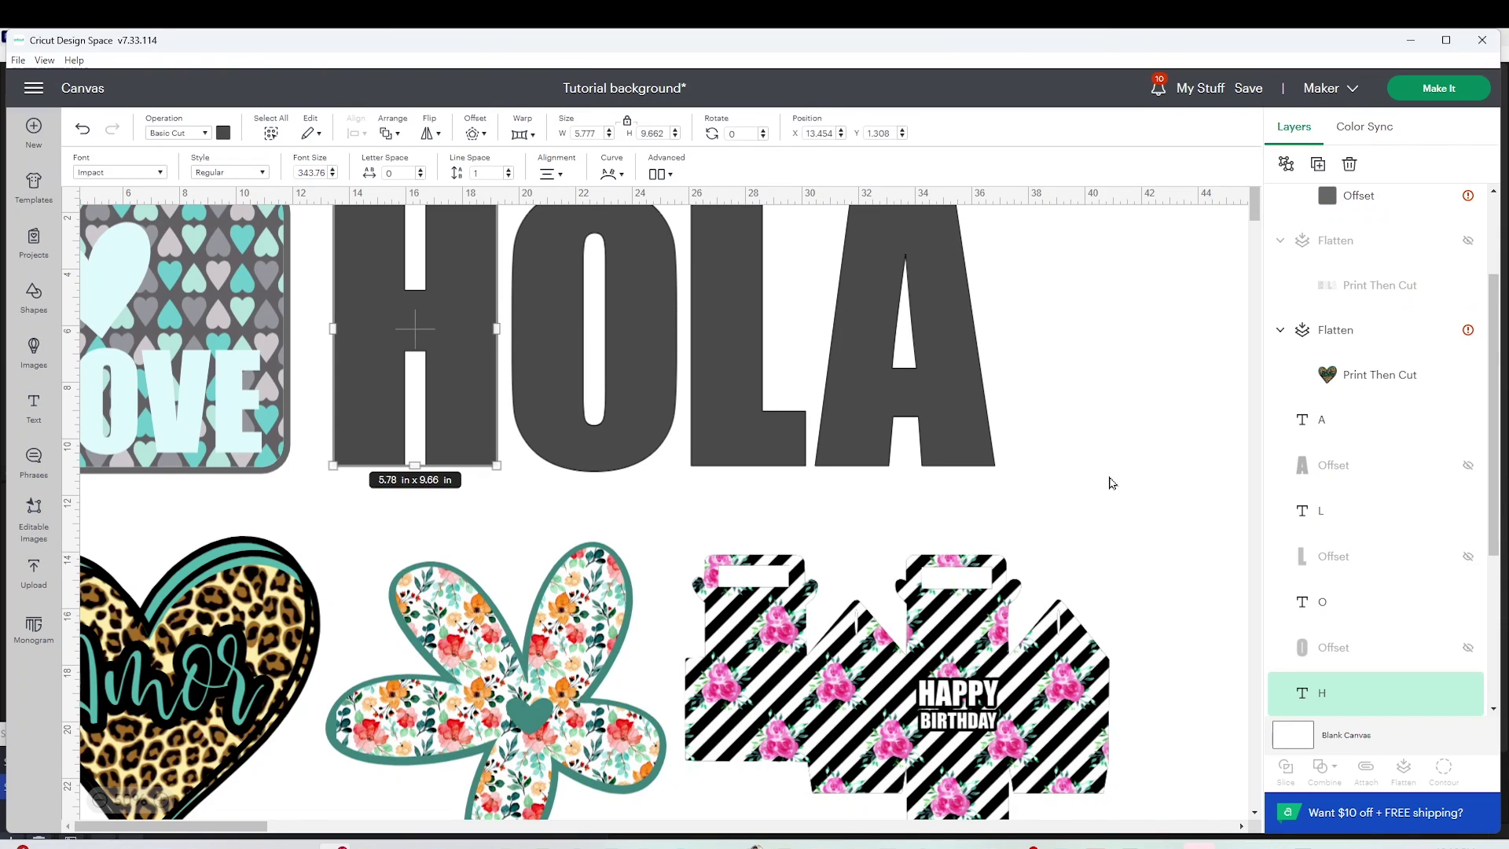
pyautogui.moveTo(1112, 481); pyautogui.dragTo(462, 293)
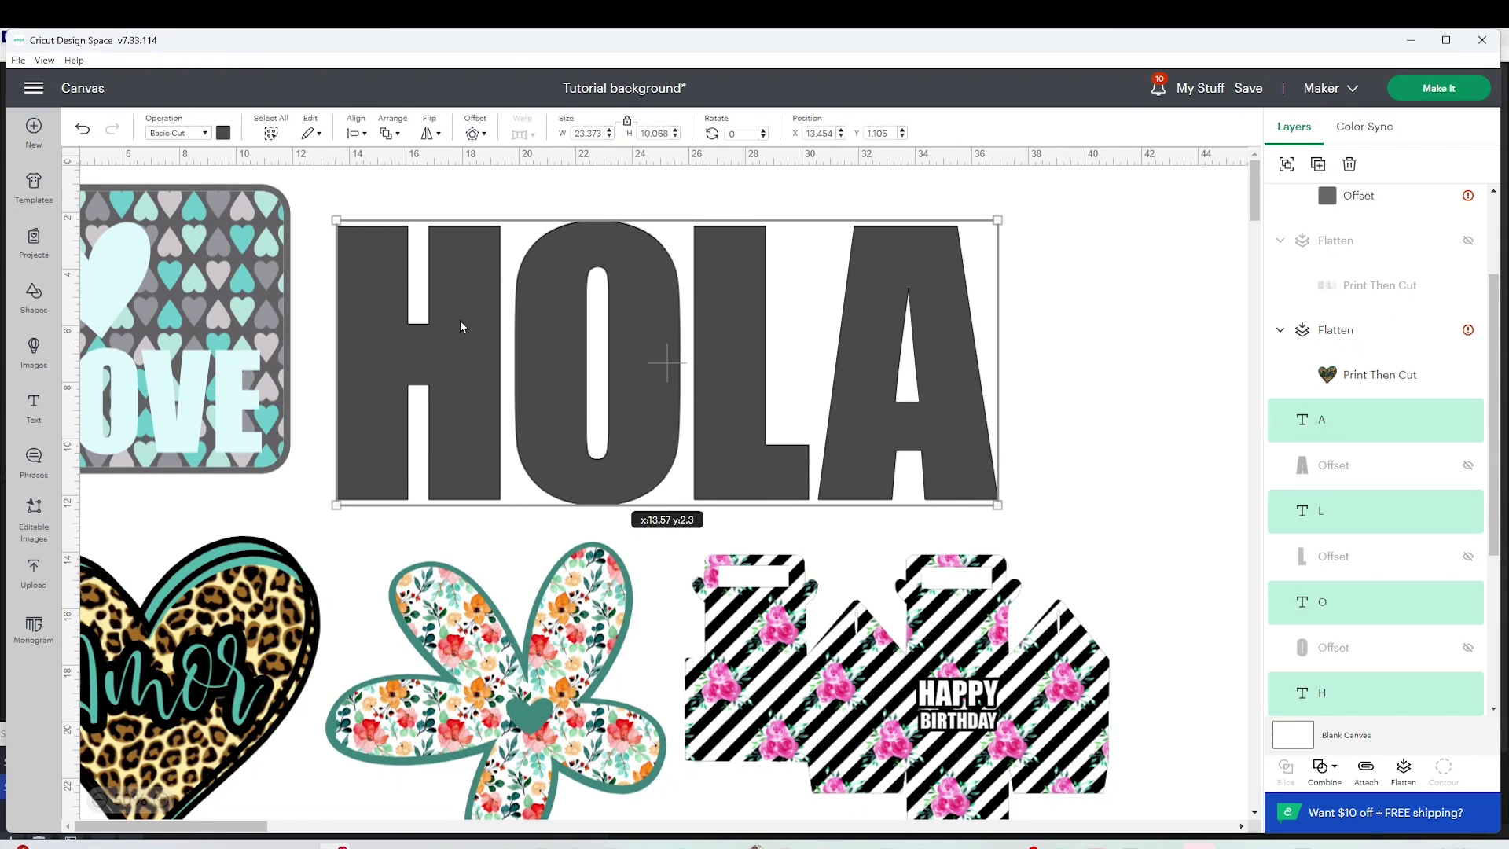
pyautogui.click(1126, 351)
pyautogui.click(452, 394)
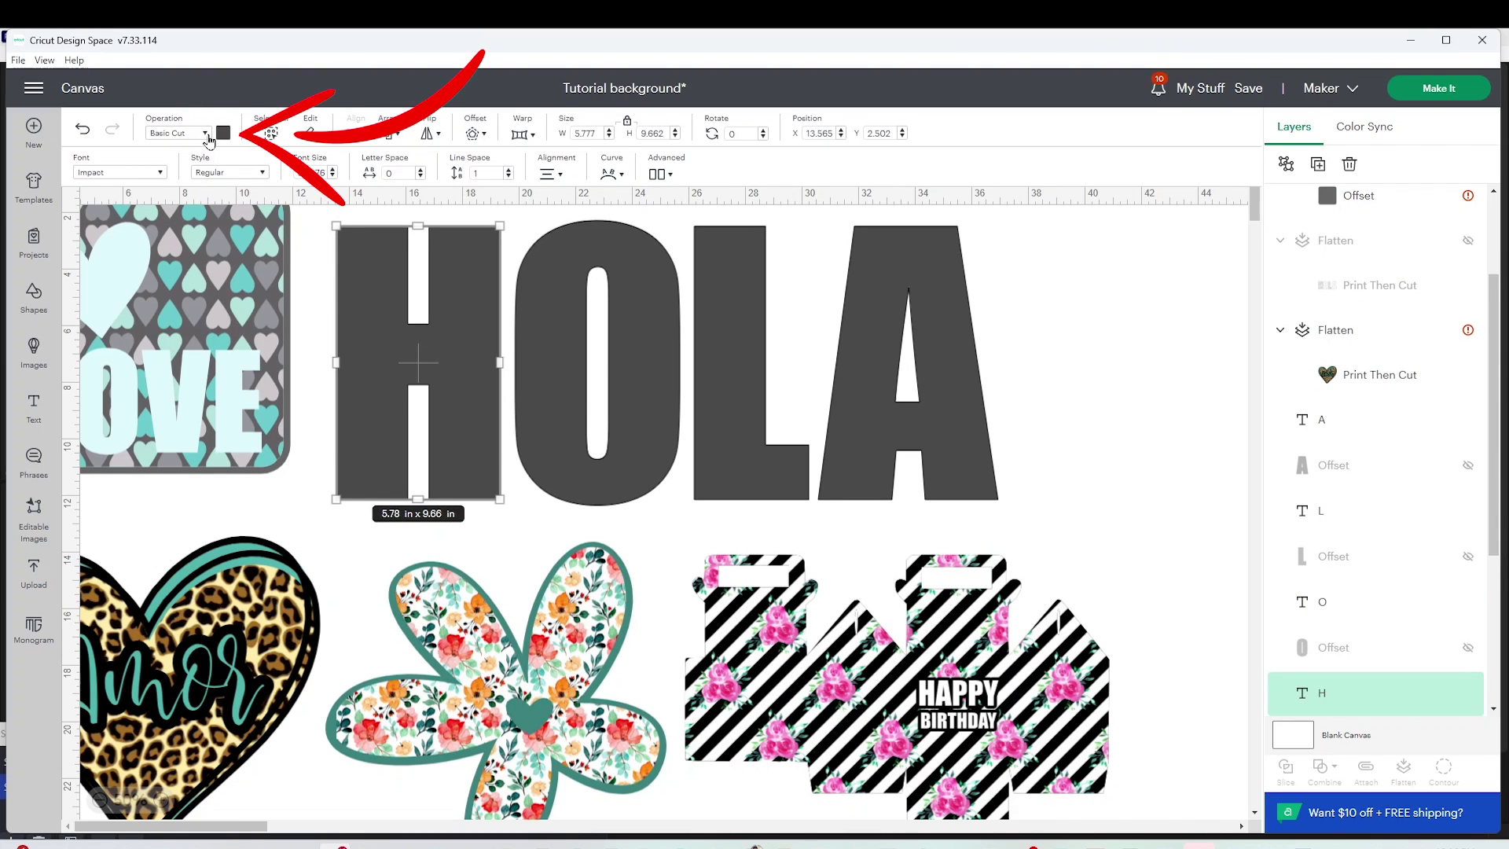
pyautogui.click(206, 134)
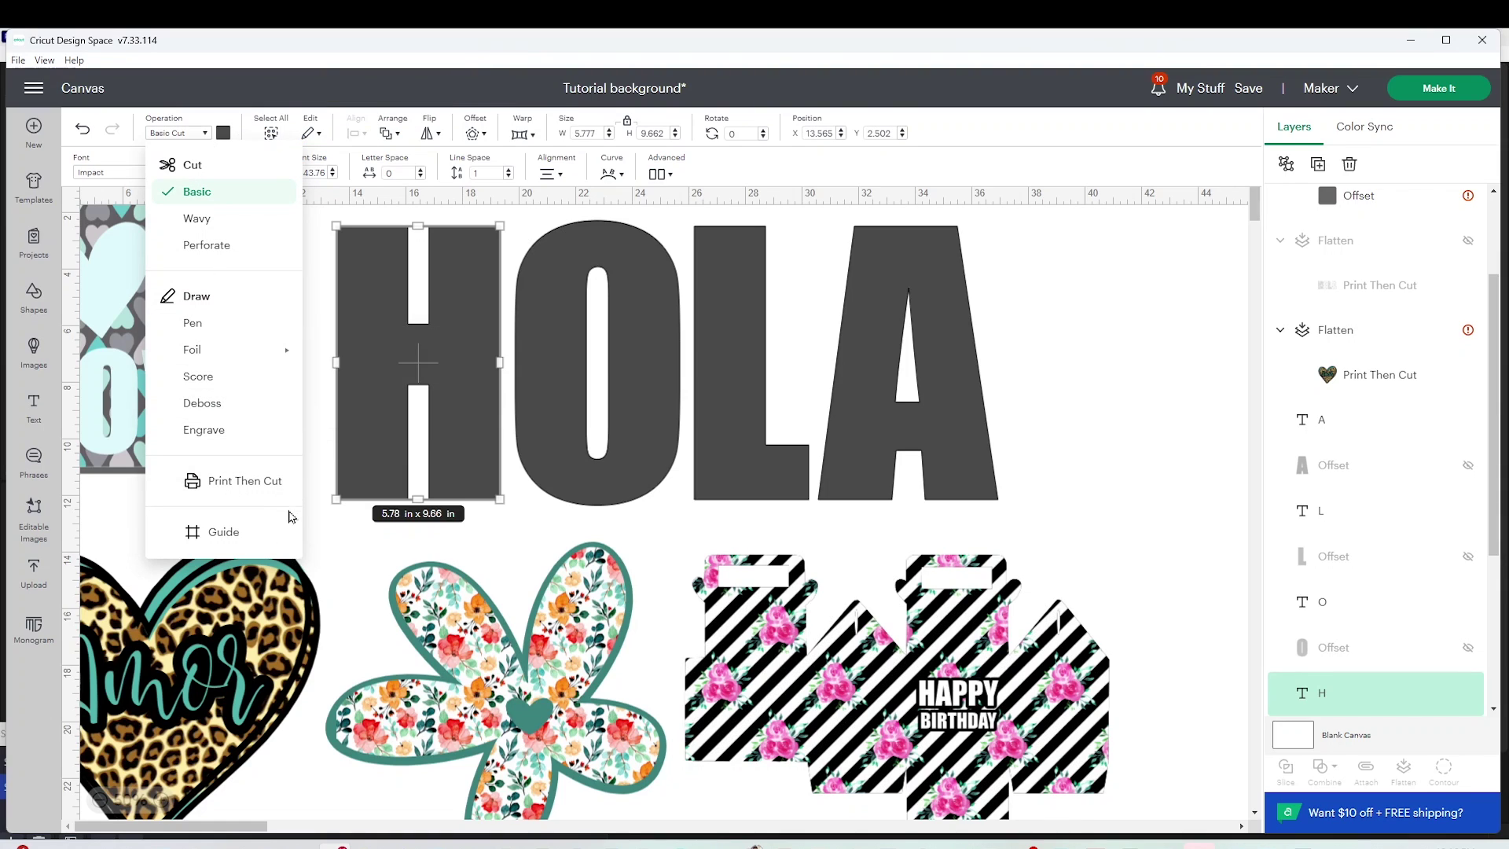
pyautogui.click(244, 481)
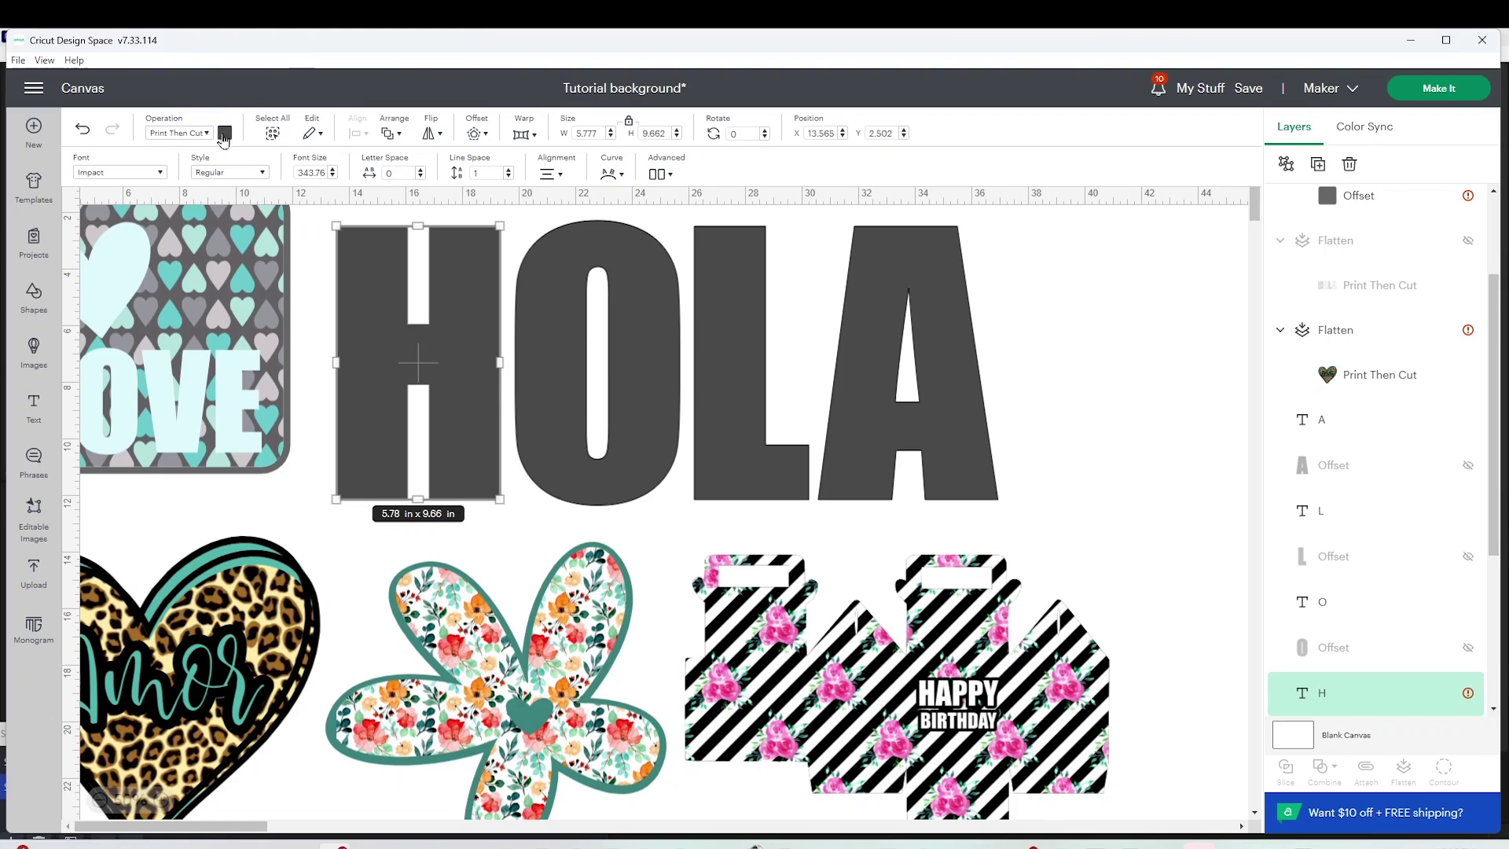
# Switch the H's print type to Pattern and fill it with the uploaded floral pattern
pyautogui.click(223, 135)
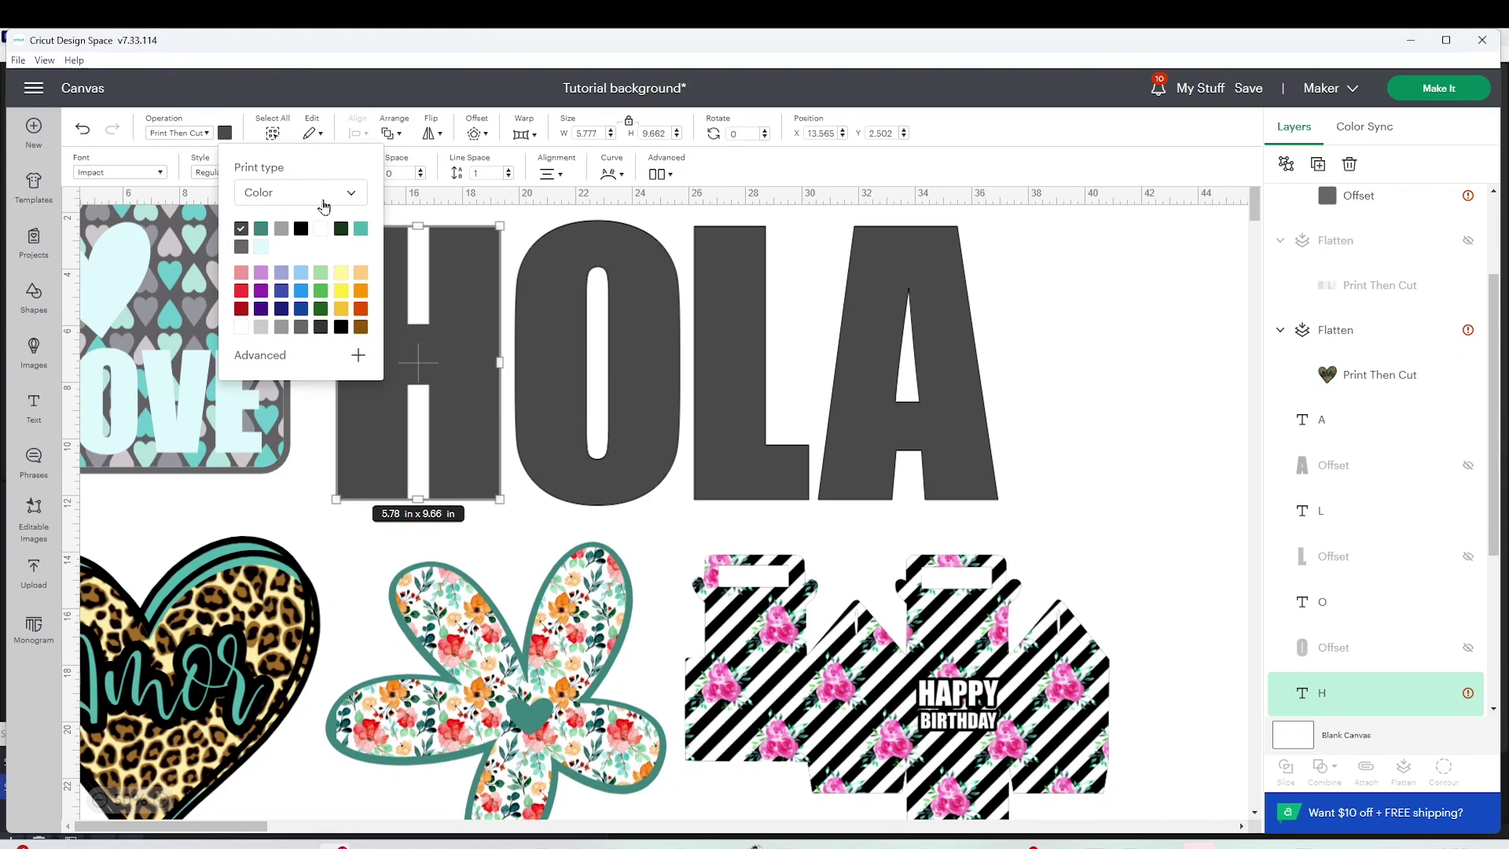
pyautogui.click(351, 195)
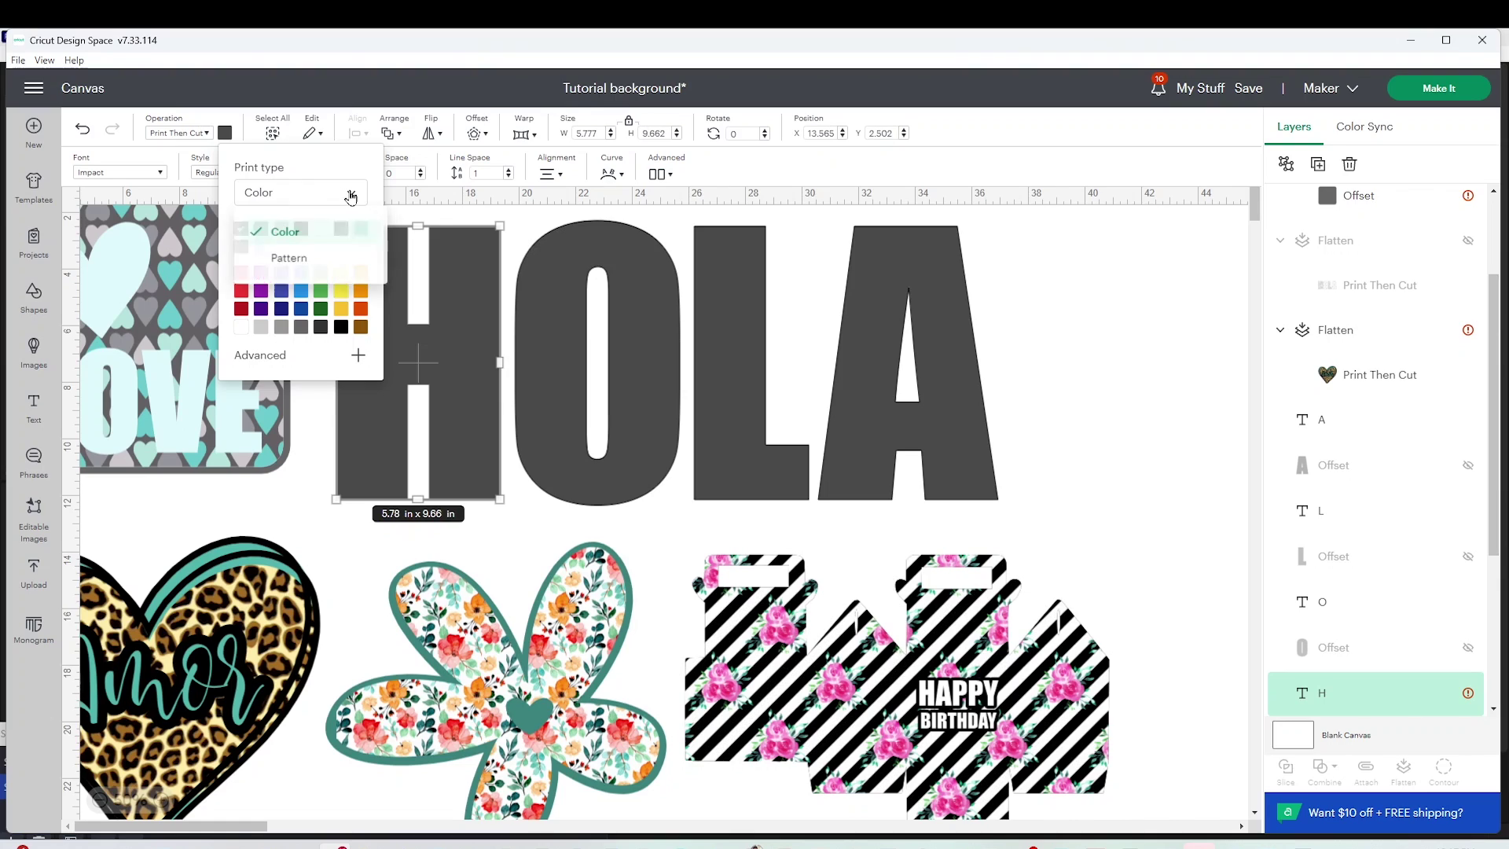
pyautogui.click(307, 268)
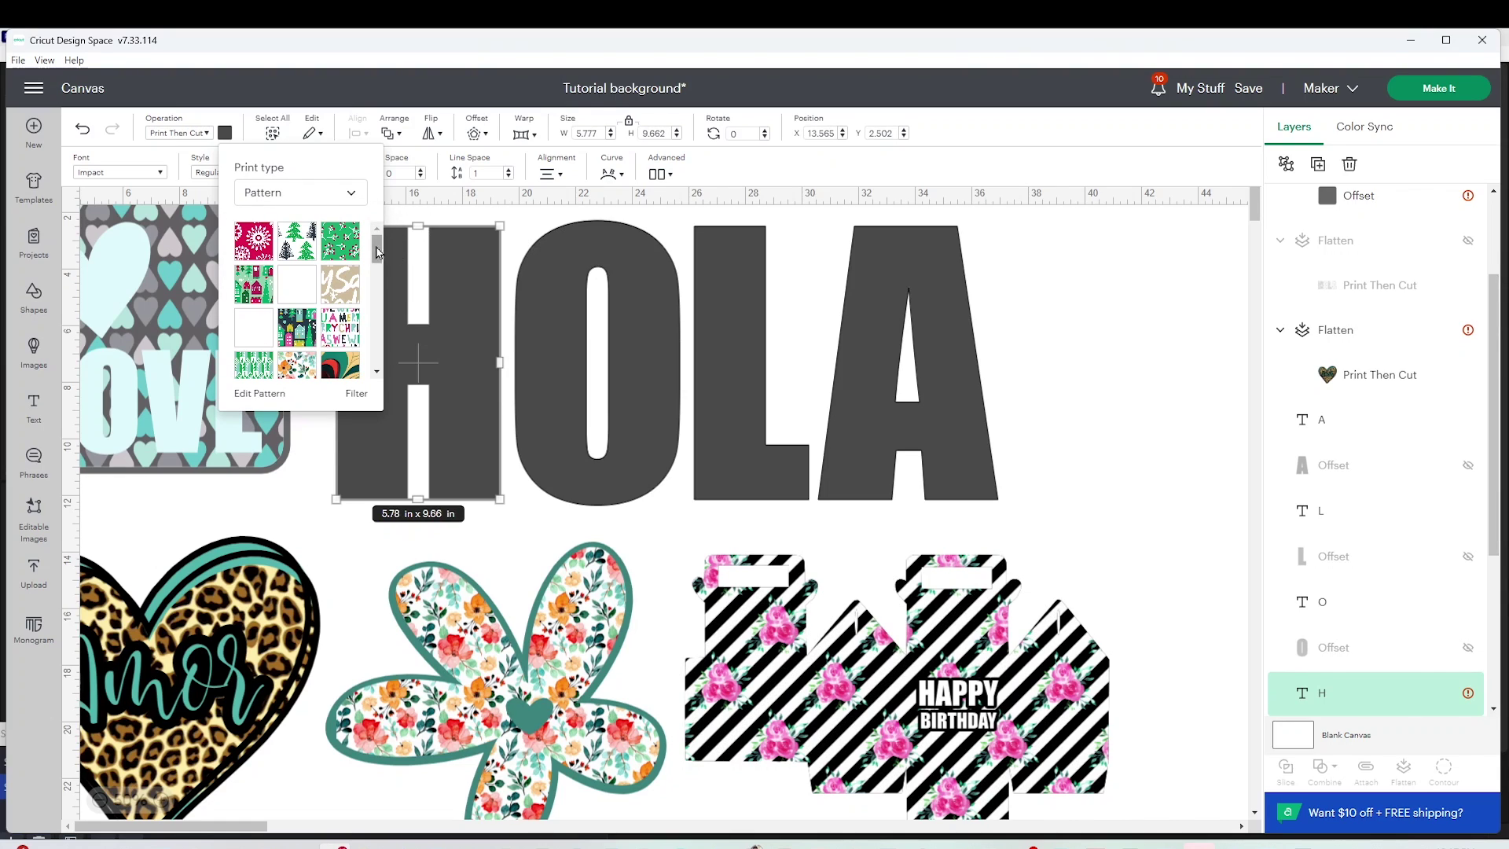
pyautogui.moveTo(378, 246)
pyautogui.mouseDown()
pyautogui.moveTo(378, 303)
pyautogui.moveTo(380, 235)
pyautogui.mouseUp()
pyautogui.scroll(-2, 377, 246)
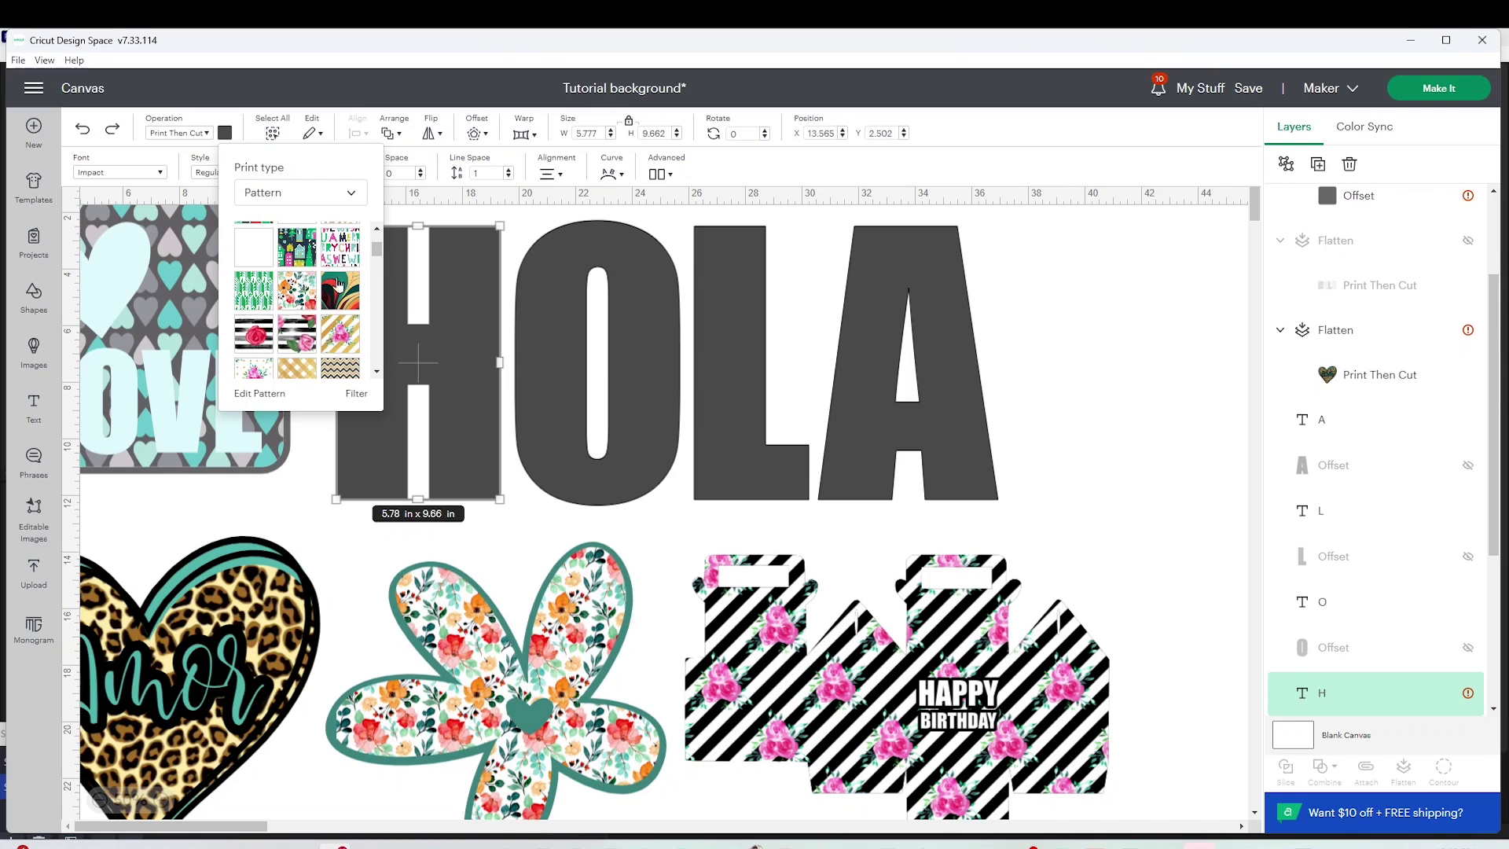
pyautogui.click(297, 291)
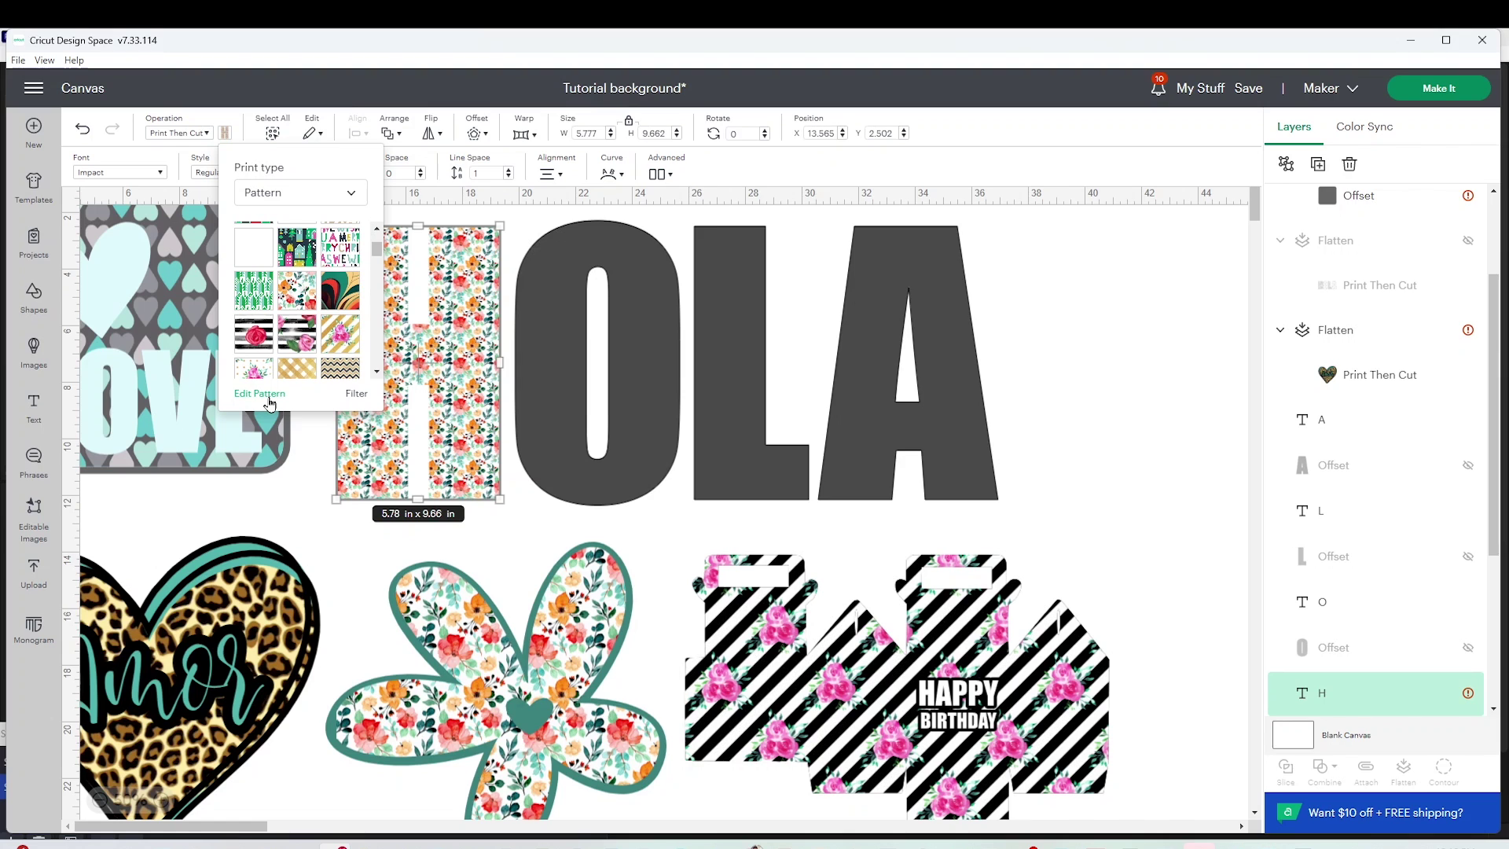
# Raise the H's floral pattern scale to 302 in Edit Pattern
pyautogui.click(261, 393)
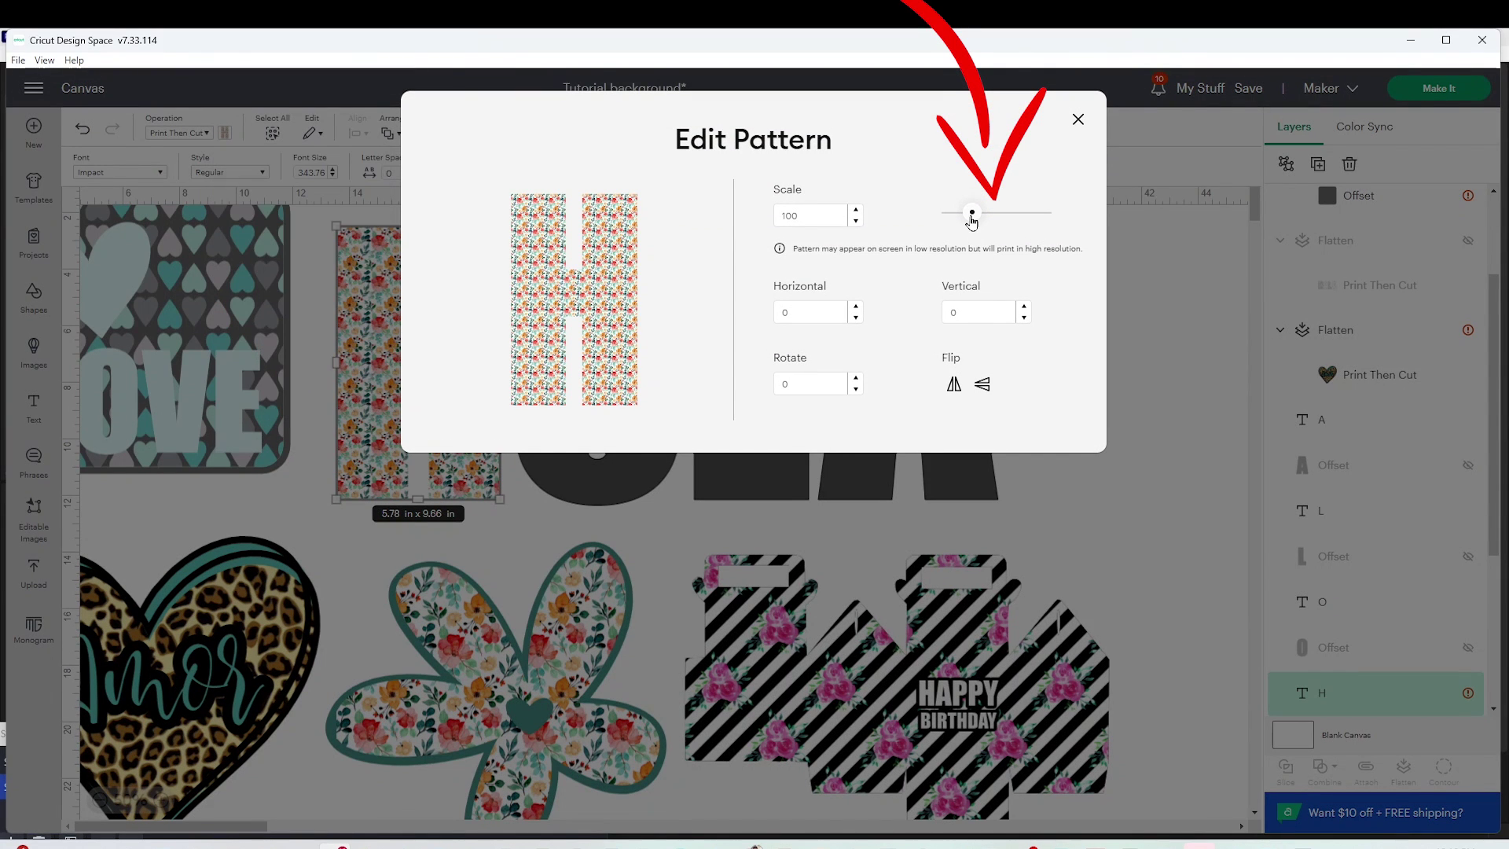
pyautogui.moveTo(972, 221); pyautogui.dragTo(1023, 222)
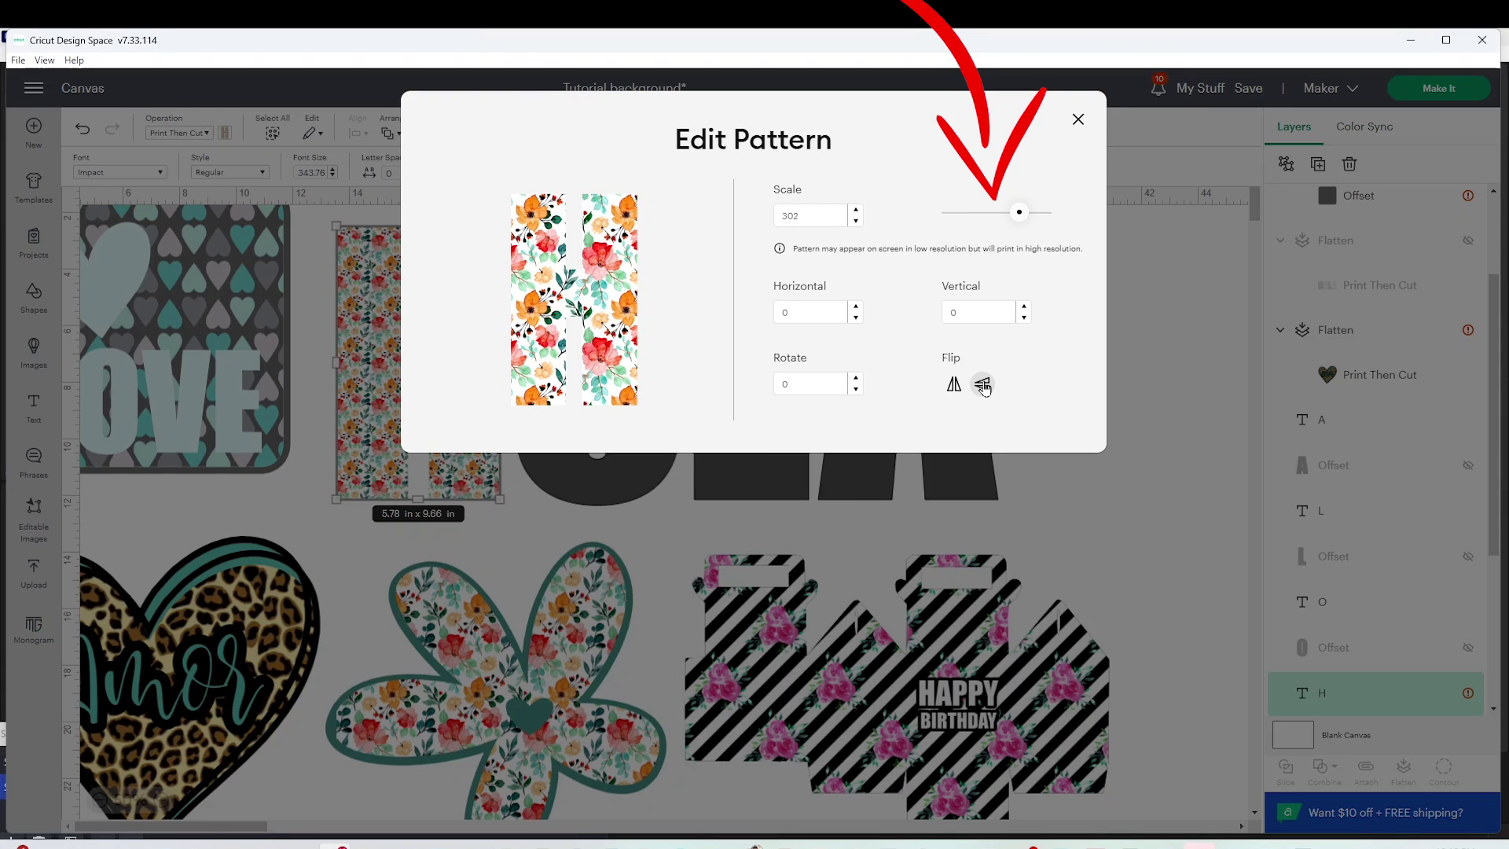
pyautogui.click(1079, 119)
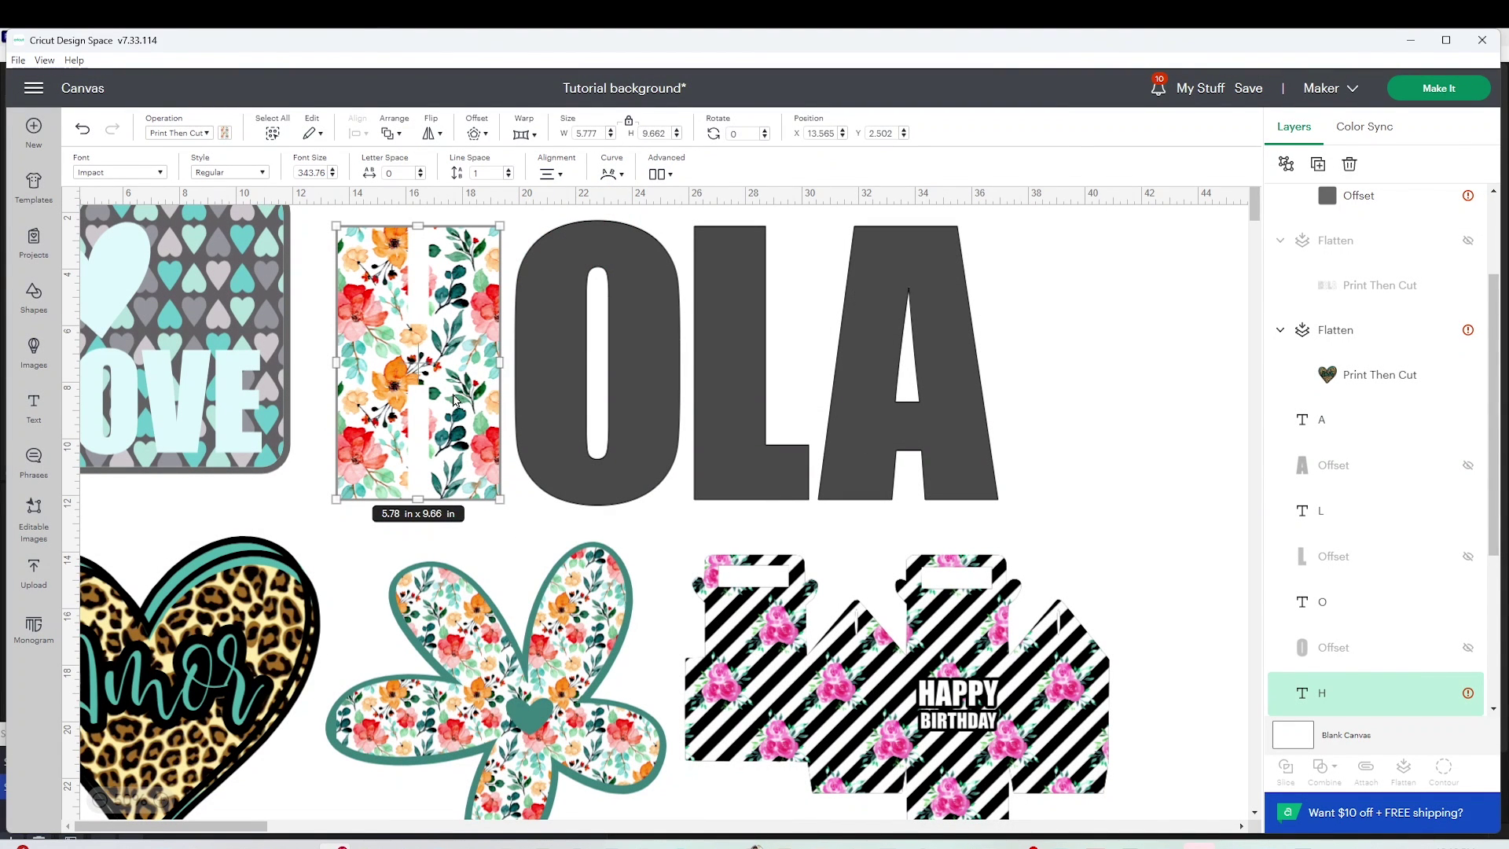
# Select the letter O and change its operation to Print Then Cut
pyautogui.click(524, 540)
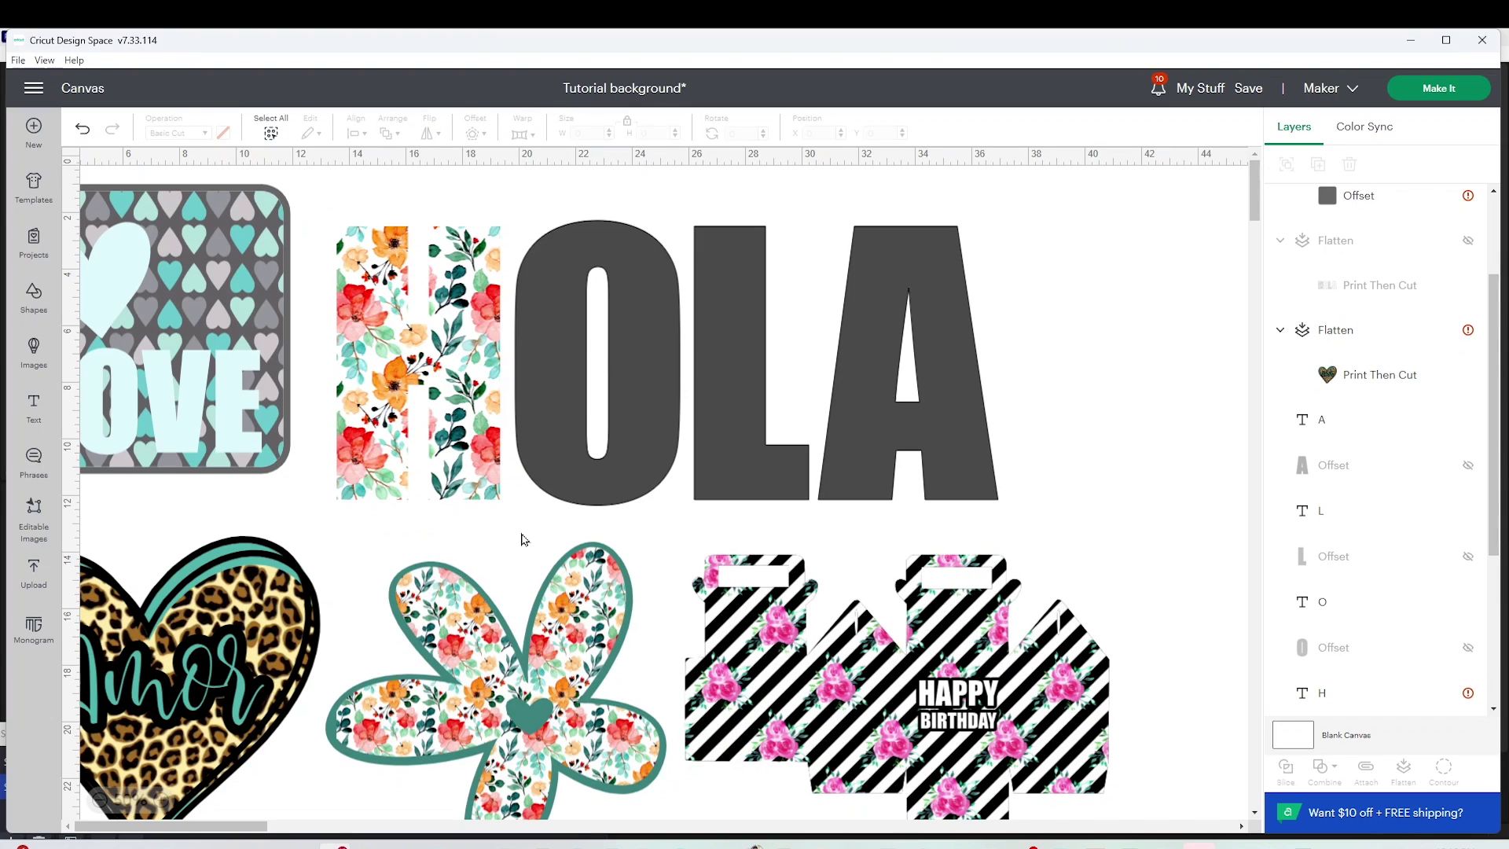
pyautogui.click(599, 244)
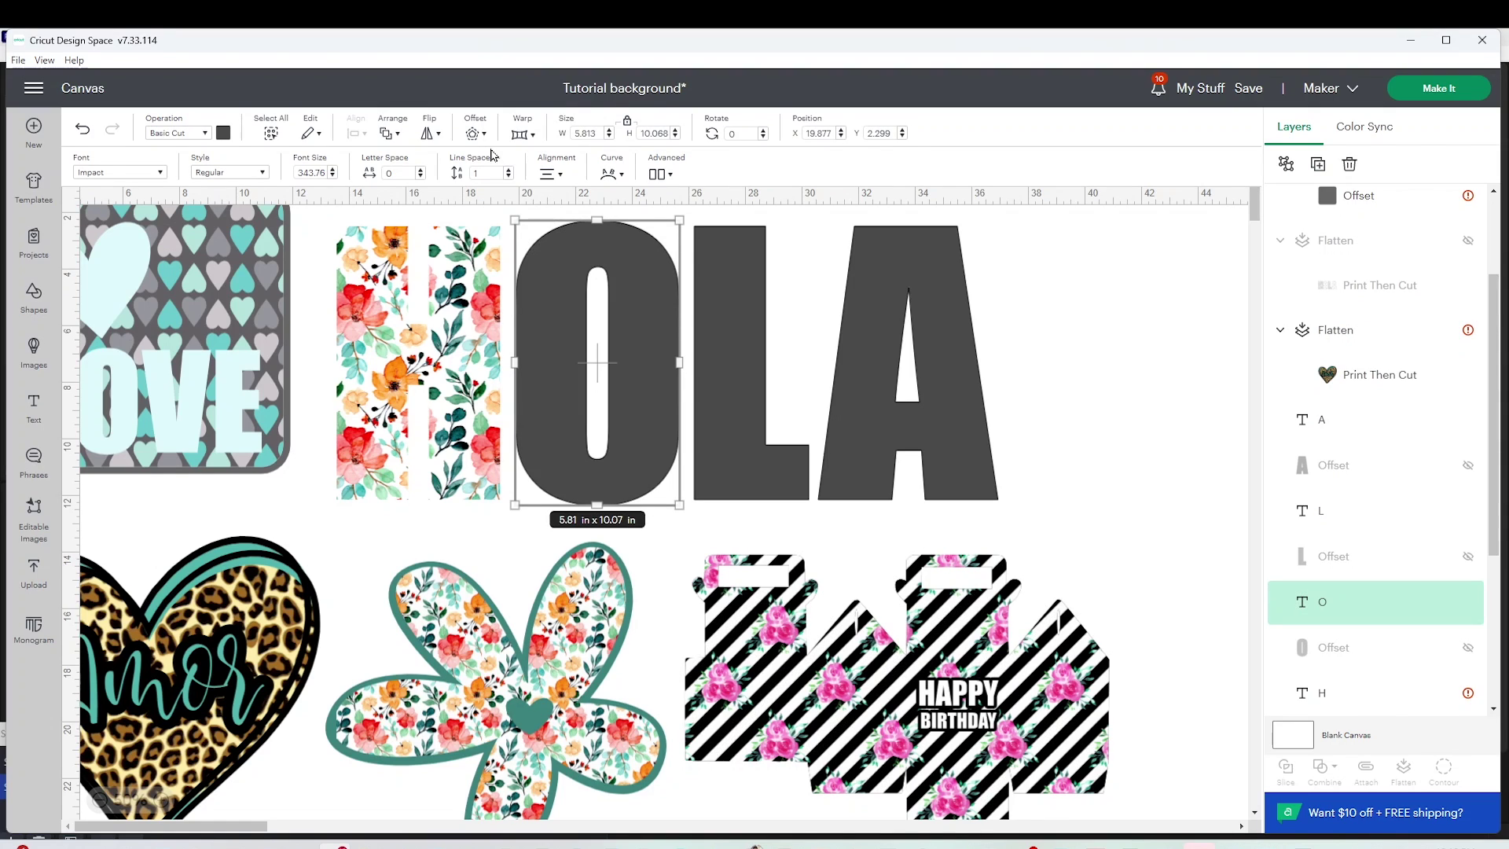
pyautogui.click(224, 133)
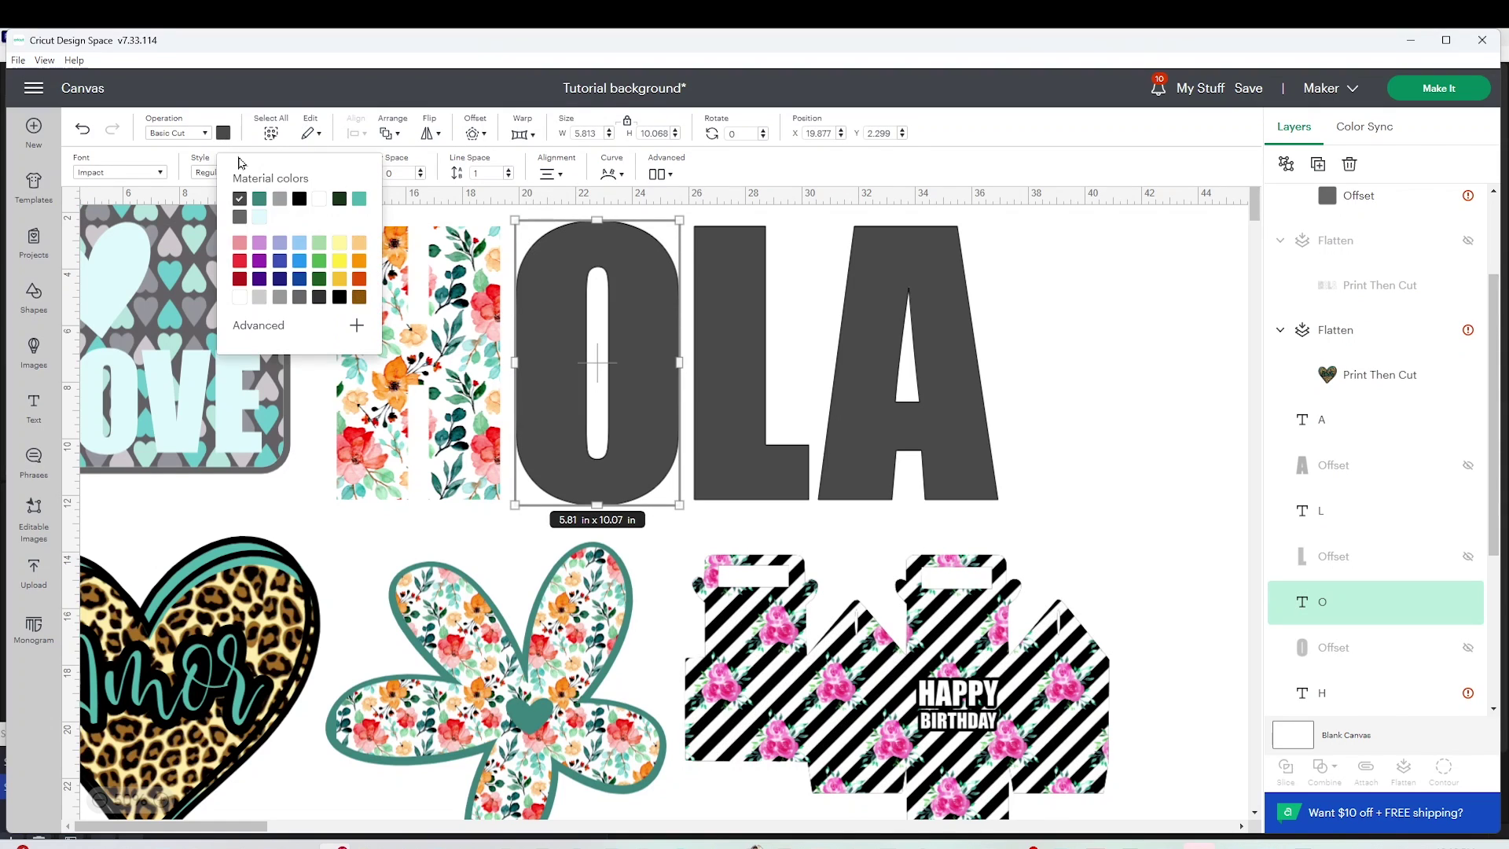
pyautogui.click(177, 133)
pyautogui.click(228, 562)
# Fill the O with the teal-and-orange swirl pattern and enlarge its scale
pyautogui.click(224, 135)
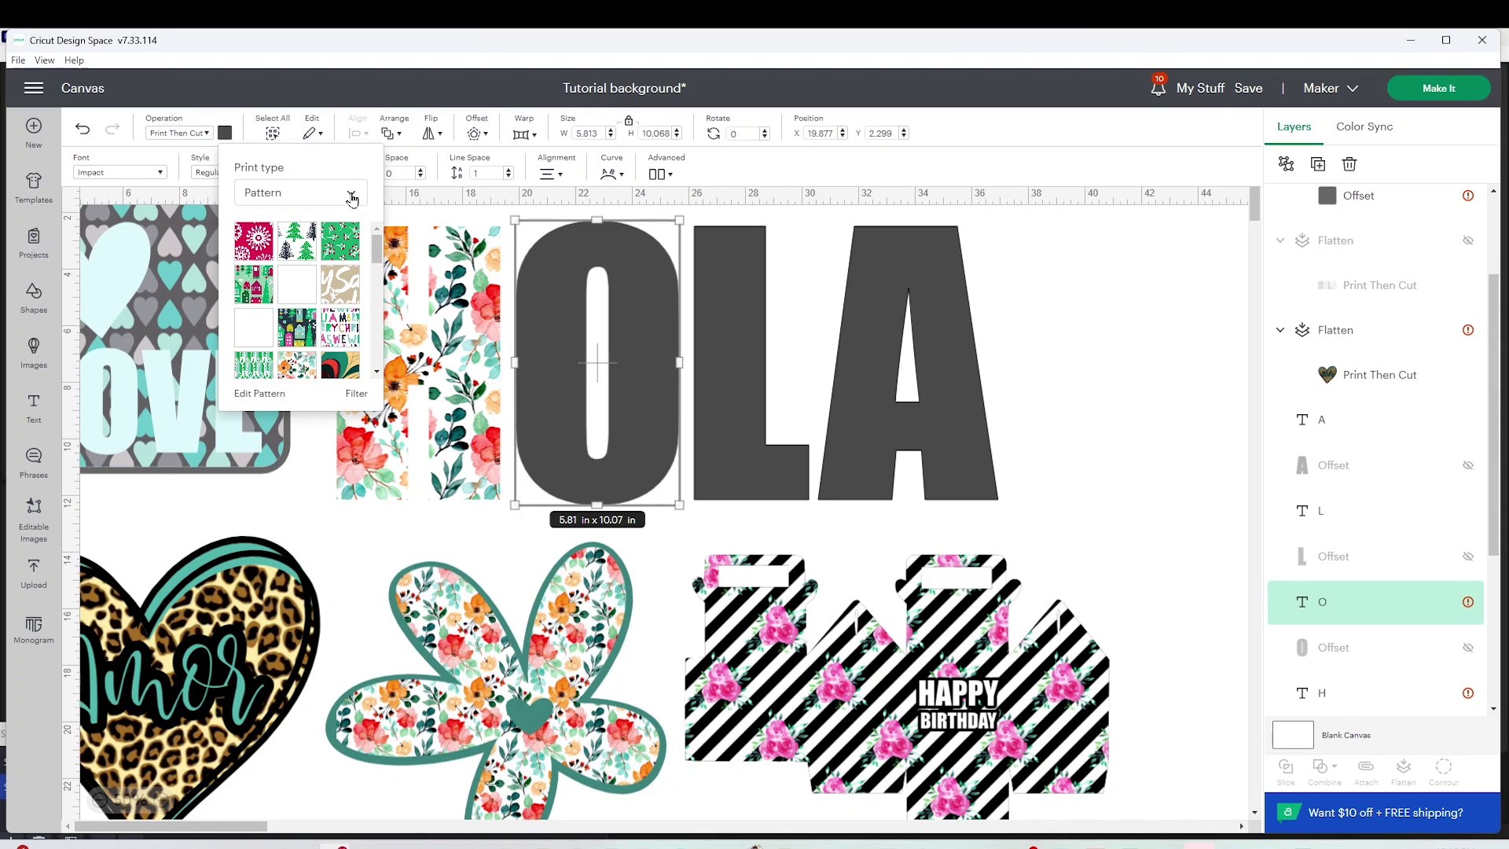
pyautogui.scroll(-2, 338, 294)
pyautogui.click(338, 294)
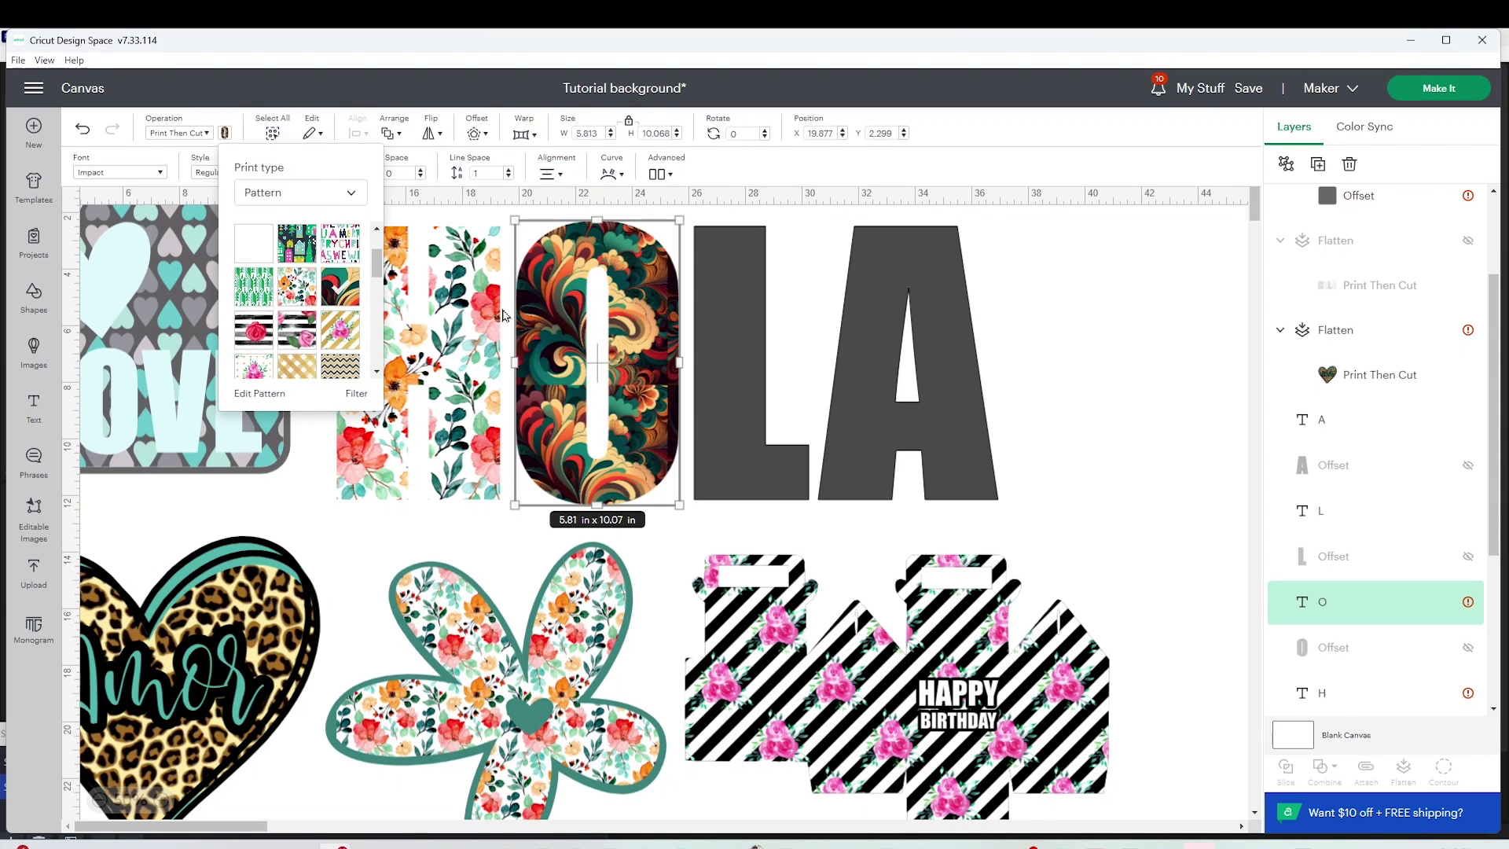
pyautogui.click(260, 393)
pyautogui.moveTo(973, 212); pyautogui.dragTo(1000, 219)
pyautogui.click(1144, 369)
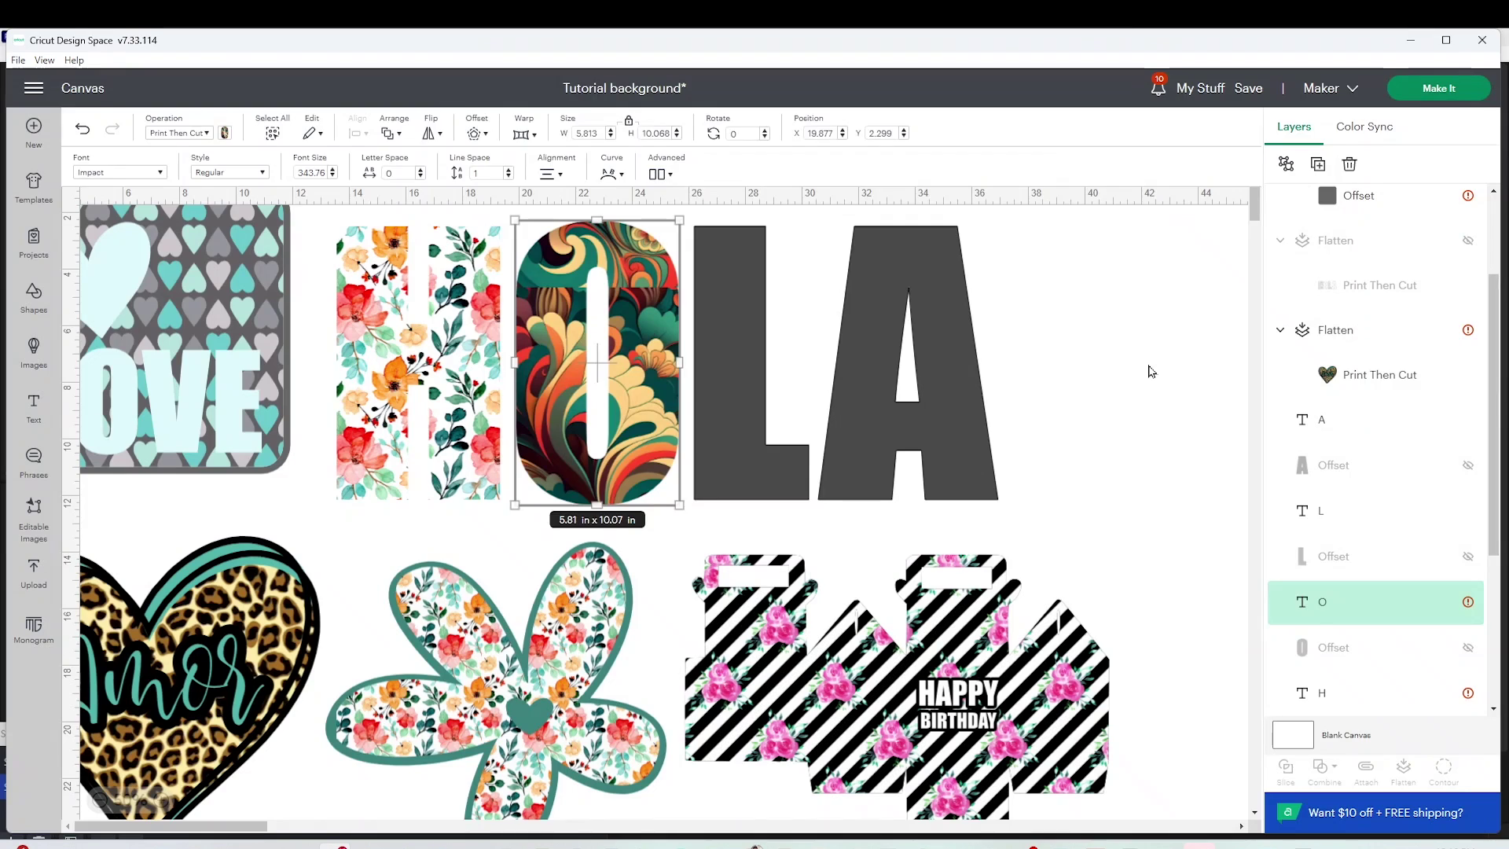